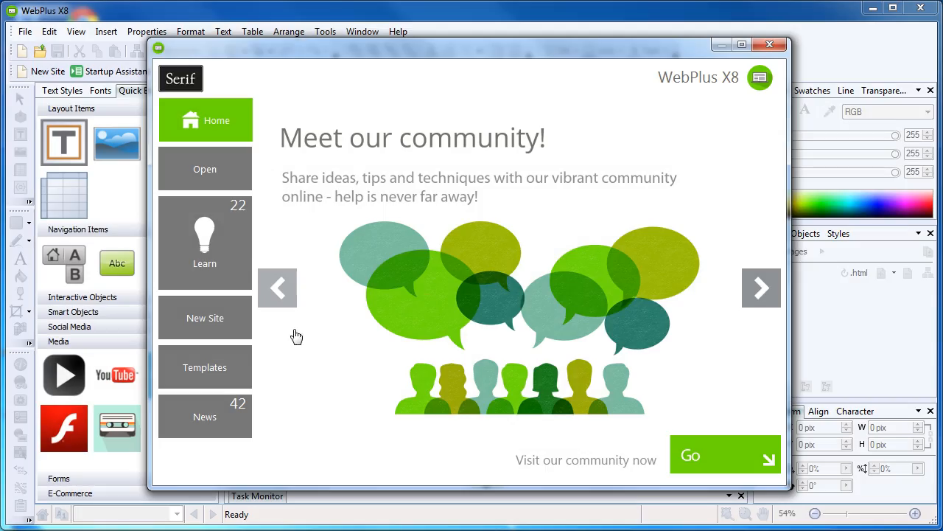
# - Create a new site from the Kitsch template in the Startup Assistant's Templates list
pyautogui.click(235, 364)
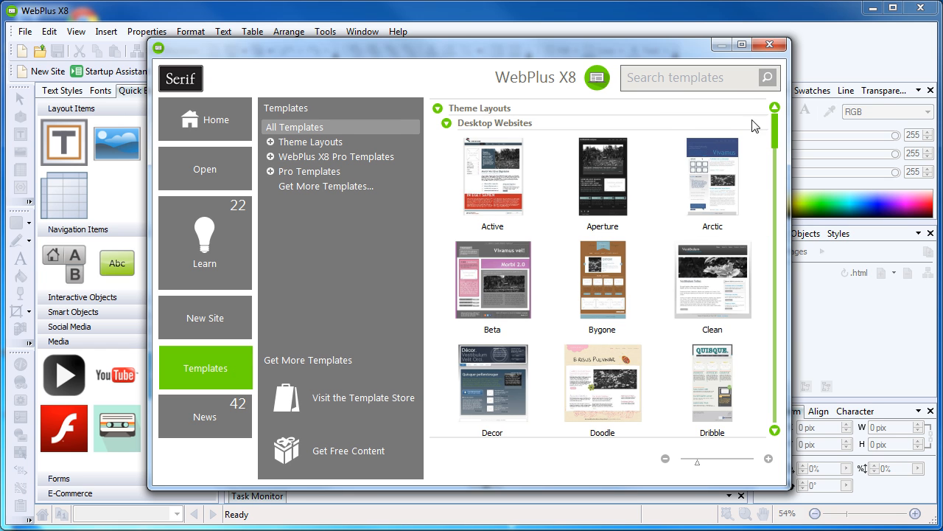
pyautogui.scroll(-8, 775, 125)
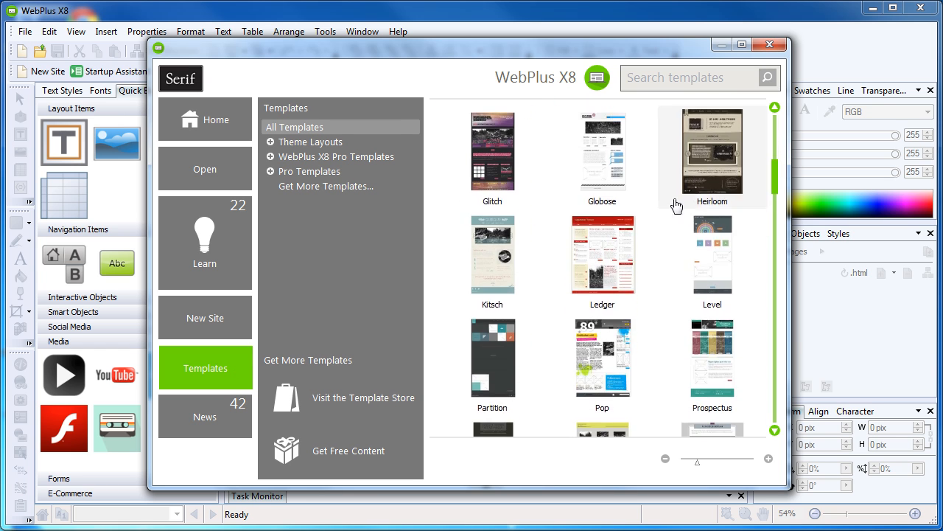
pyautogui.click(518, 249)
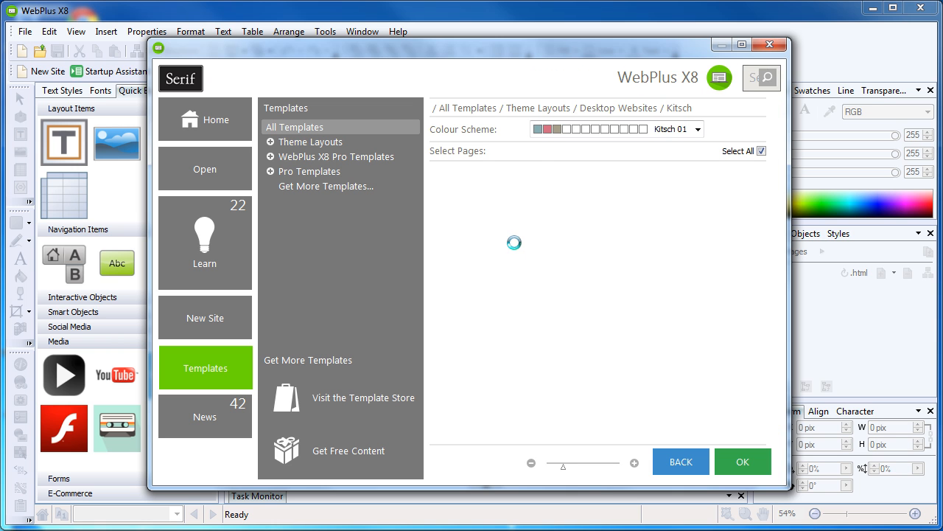
pyautogui.click(744, 464)
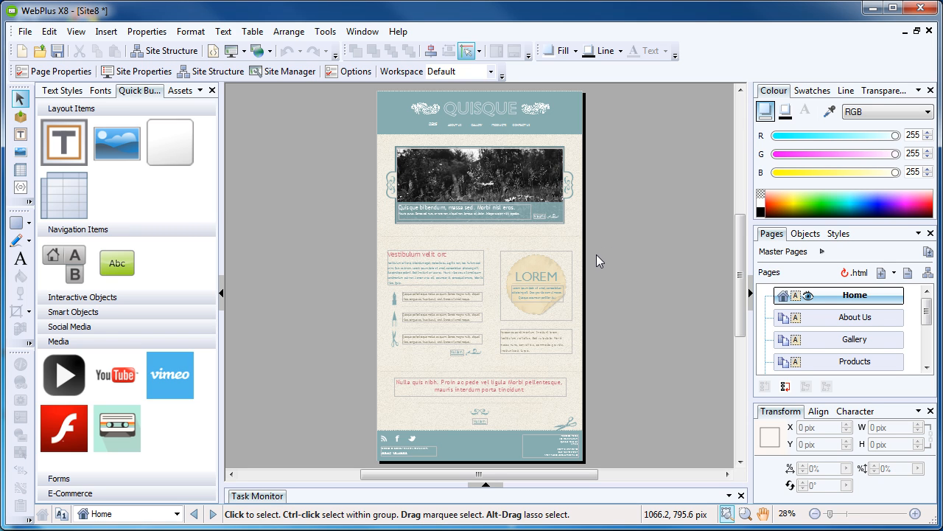
# - Select the black-and-white header photo banner with its caption group and delete them
pyautogui.scroll(3, 508, 161)
pyautogui.scroll(1, 501, 163)
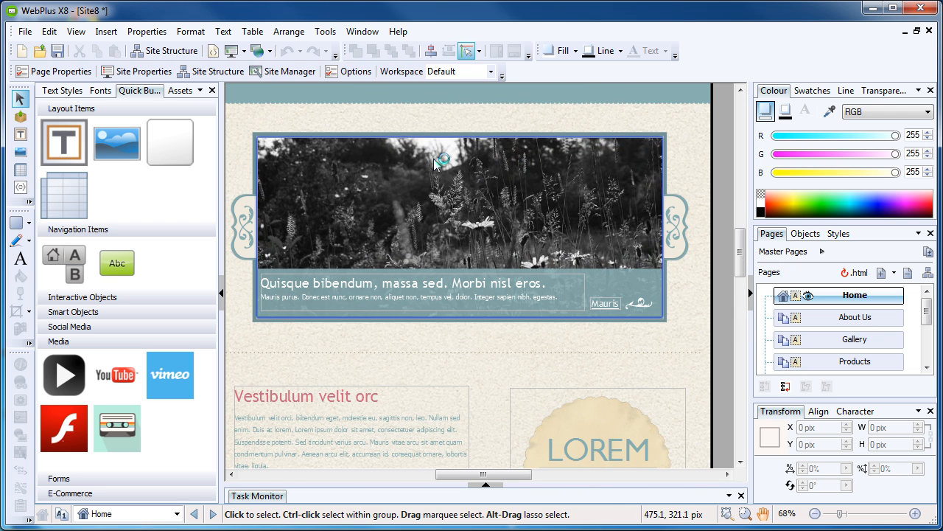
pyautogui.moveTo(231, 112); pyautogui.dragTo(701, 361)
pyautogui.scroll(-2, 374, 221)
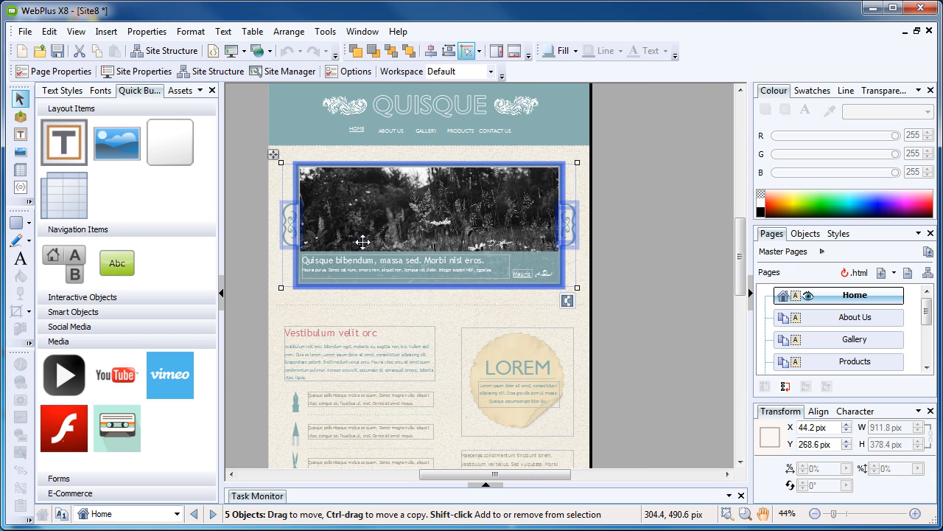
pyautogui.press('Delete')
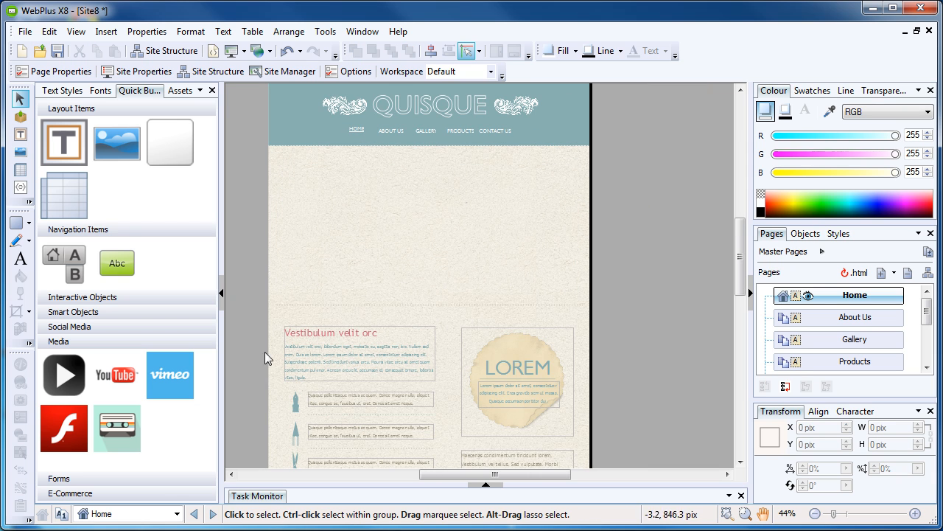
# - Place a new video player in the emptied banner area, keeping the HTML5 (MP4) format
pyautogui.click(56, 380)
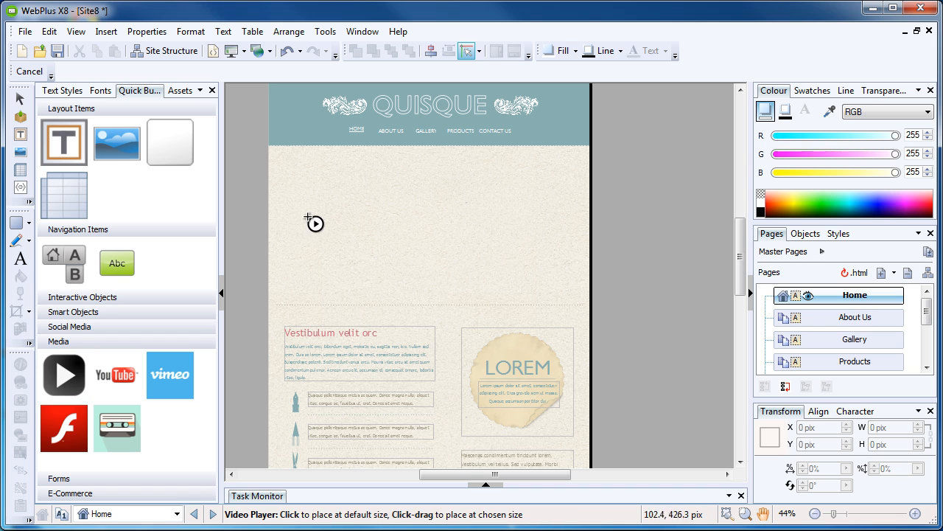
pyautogui.click(315, 192)
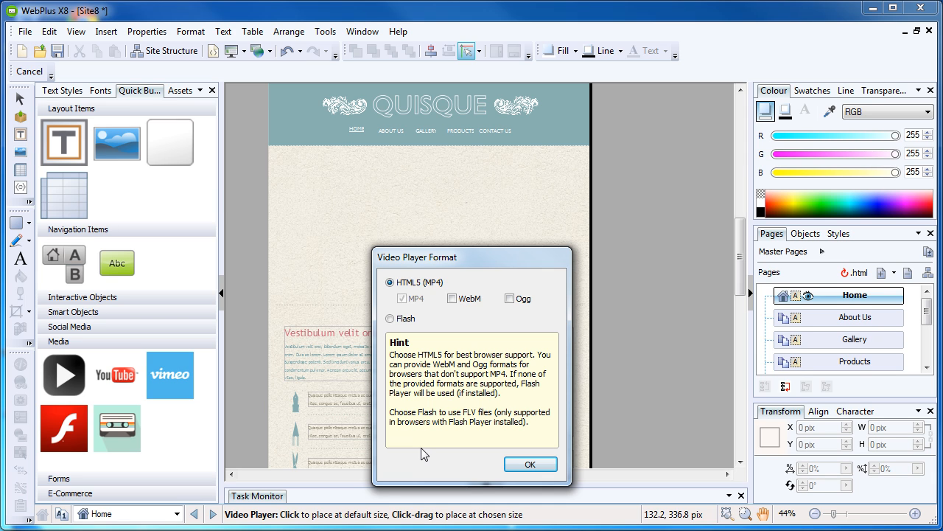
# - Accept the HTML5 (MP4) format, then back out of a first file and folder selection
pyautogui.click(529, 464)
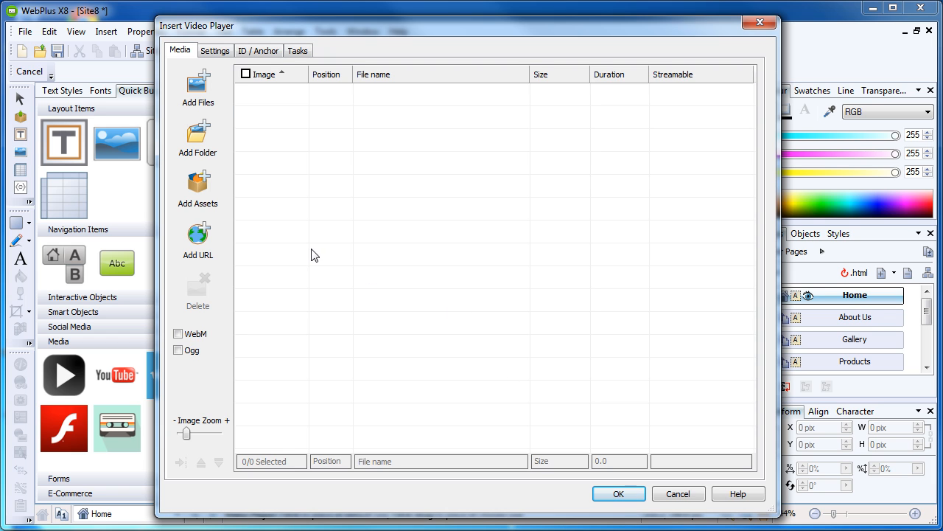
pyautogui.click(193, 94)
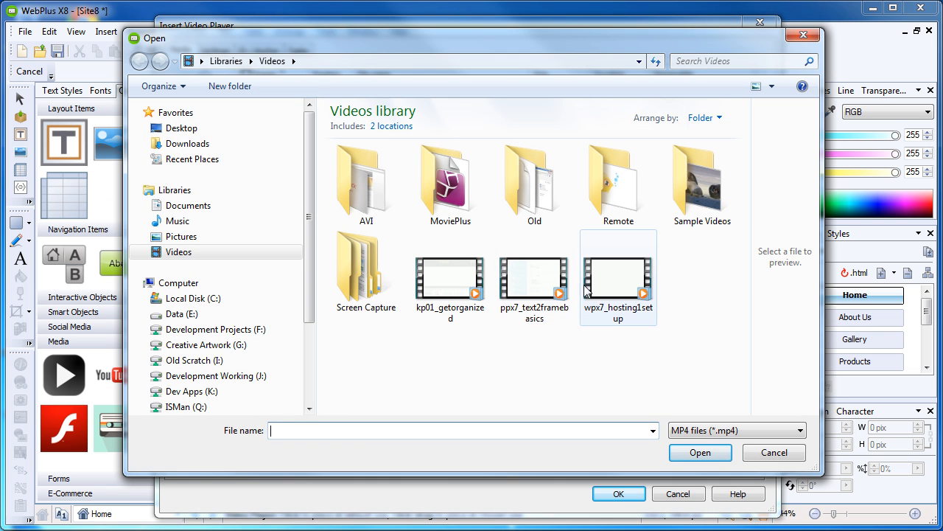
pyautogui.click(443, 291)
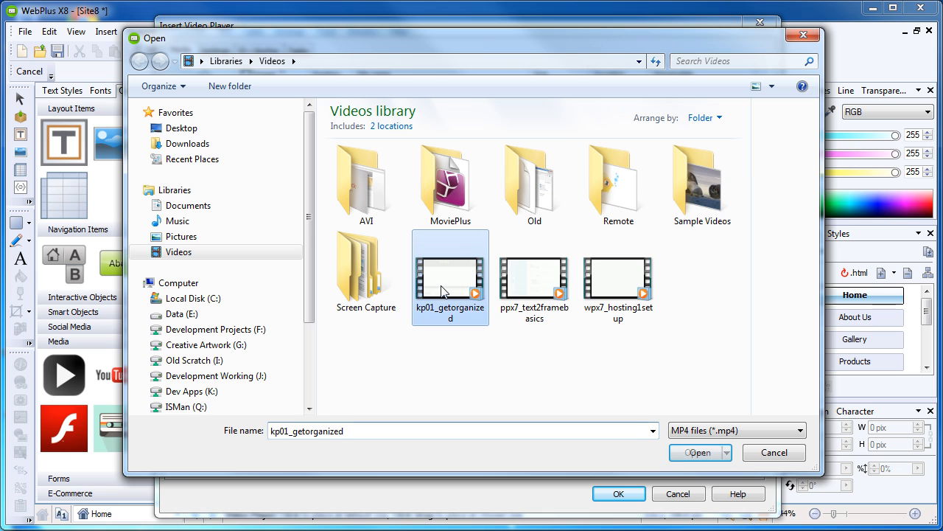
pyautogui.keyDown('shift'); pyautogui.click(618, 300); pyautogui.keyUp('shift')
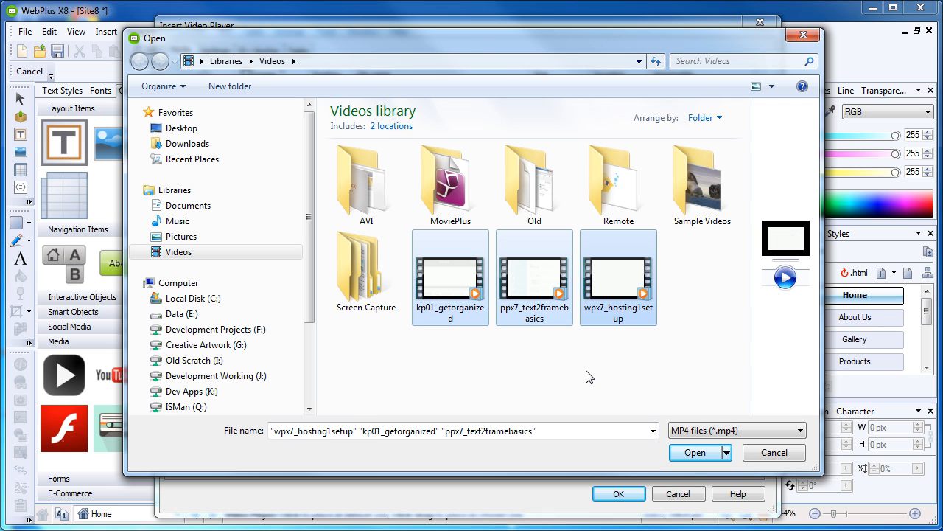
pyautogui.click(768, 458)
pyautogui.click(200, 137)
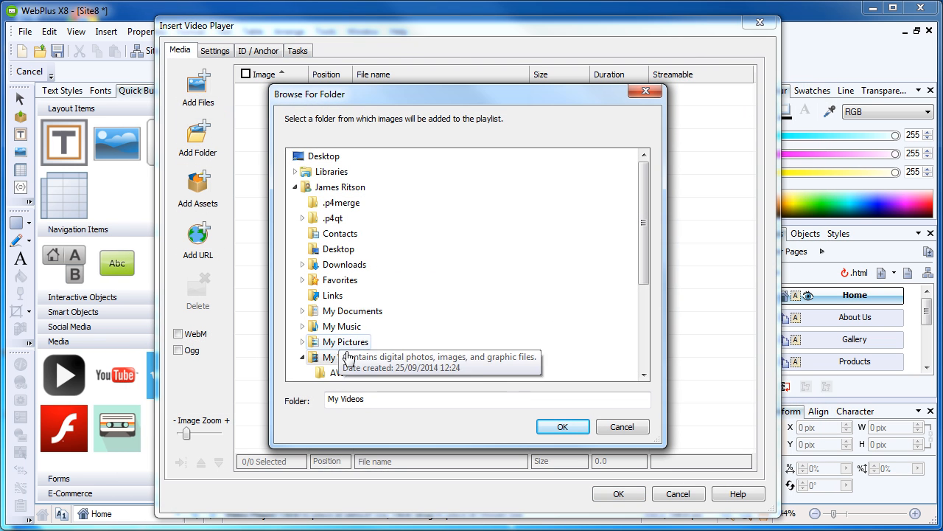
pyautogui.scroll(-3, 416, 295)
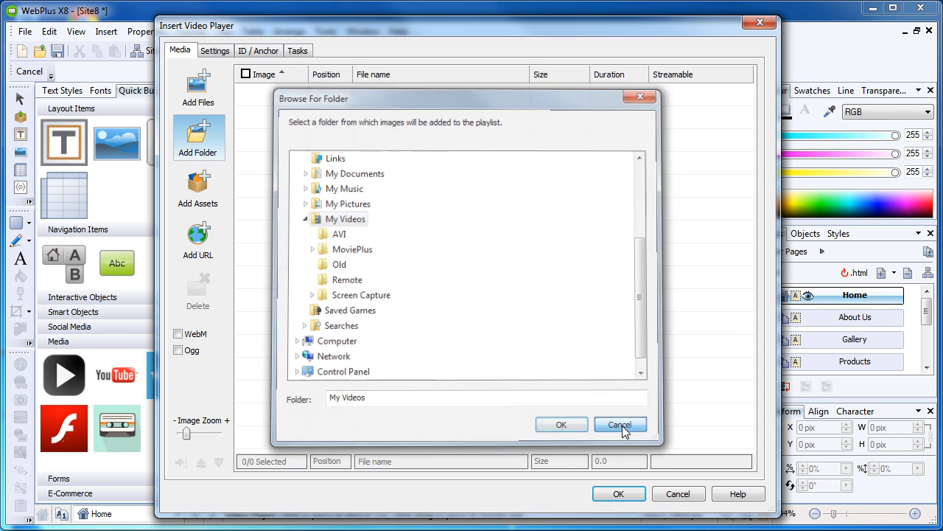
pyautogui.click(625, 428)
# - Add kp01_getorganized, ppx7_text2framebasics and wpx7_hosting1setup as the playlist videos
pyautogui.click(197, 87)
pyautogui.click(449, 279)
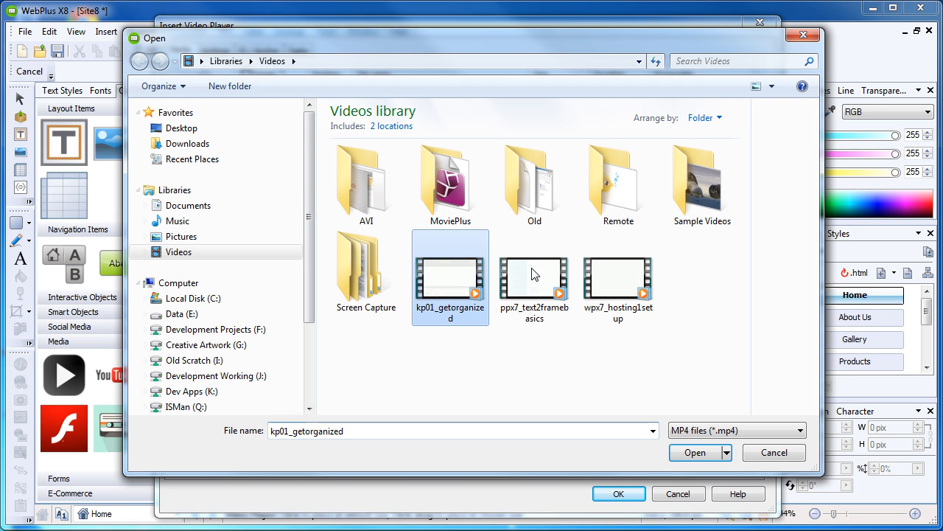
pyautogui.keyDown('shift'); pyautogui.click(620, 284); pyautogui.keyUp('shift')
pyautogui.click(695, 451)
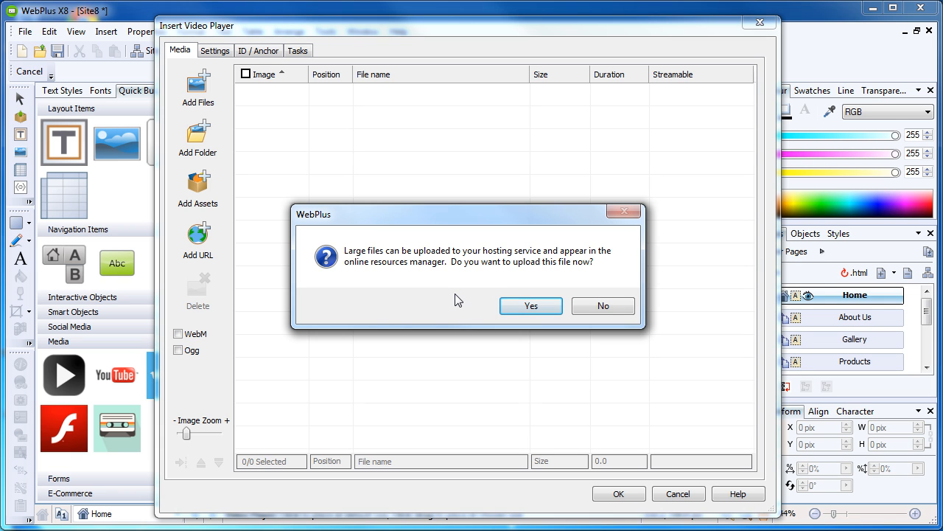
# - Decline uploading each of the three videos to the hosting service
pyautogui.click(602, 305)
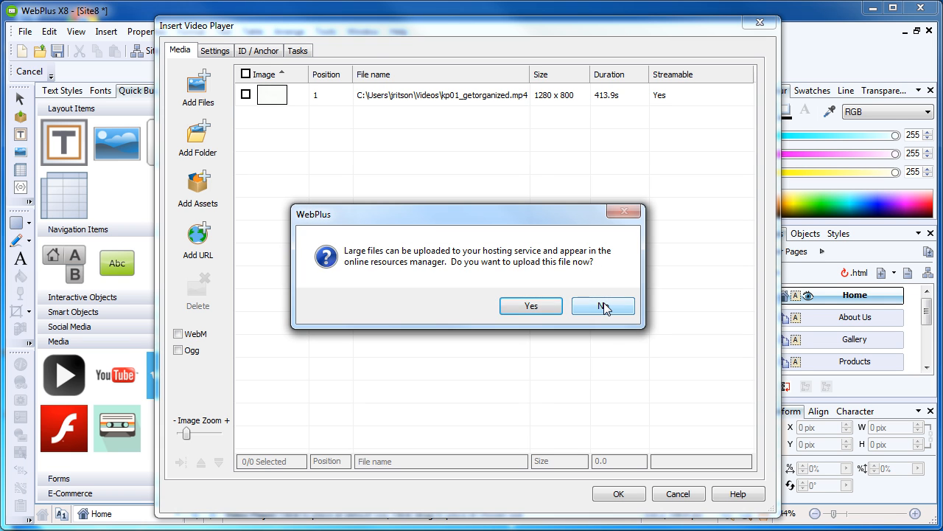
pyautogui.click(603, 306)
pyautogui.click(603, 306)
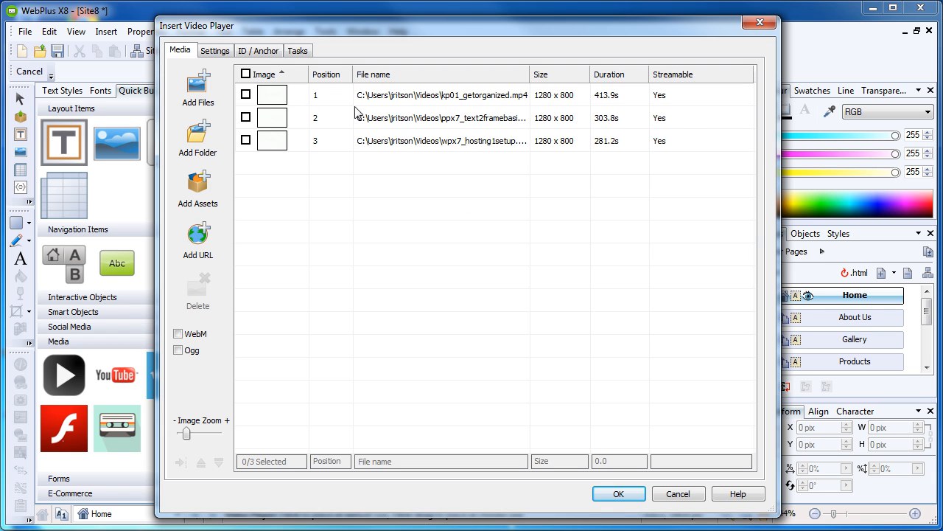
# - Confirm all three playlist clips are streamable, then view the player settings
pyautogui.click(695, 98)
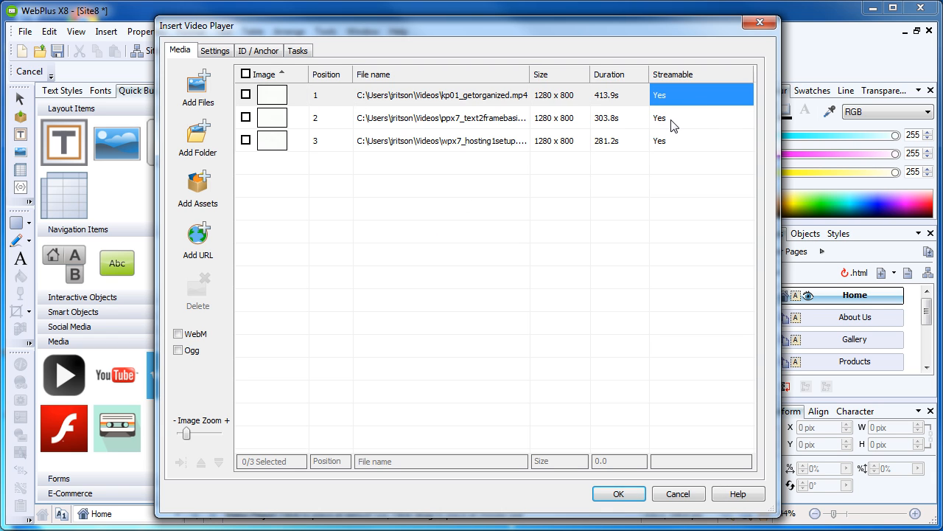
pyautogui.click(672, 122)
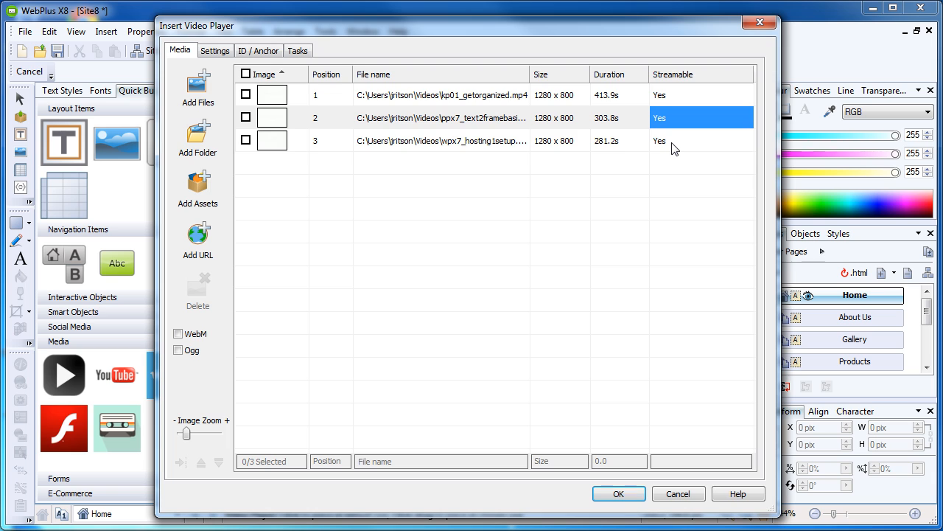
pyautogui.click(673, 147)
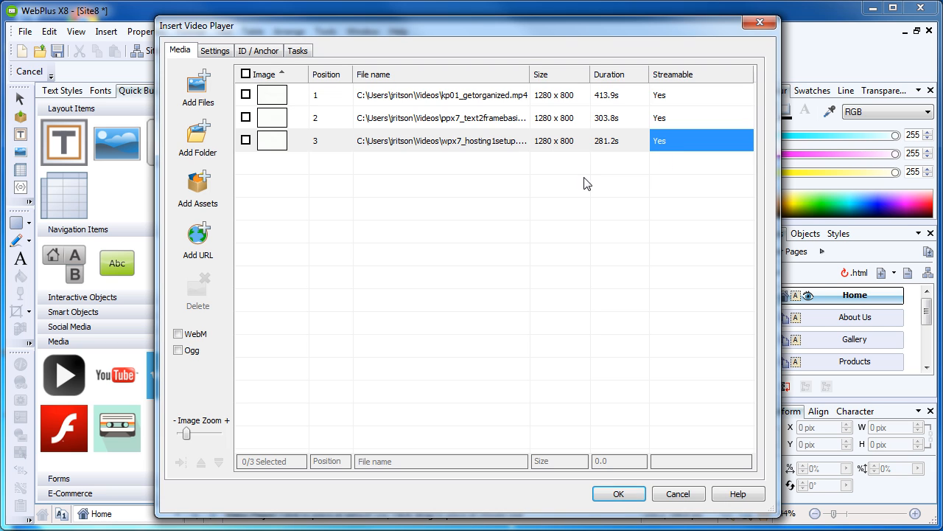
pyautogui.click(442, 186)
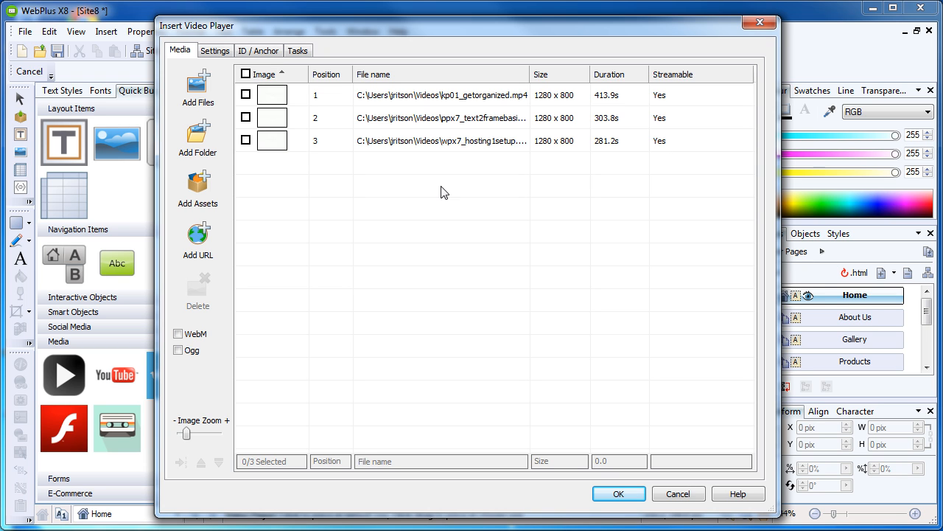
pyautogui.click(217, 52)
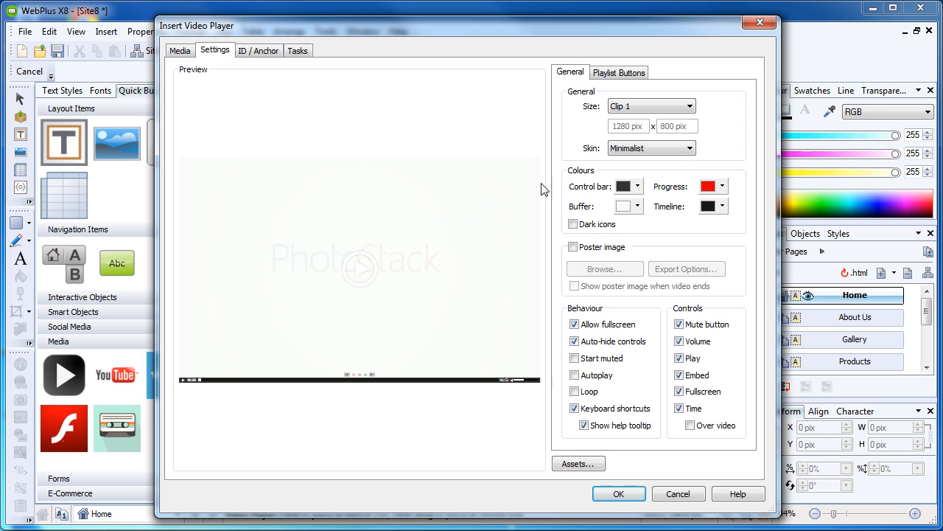
# - Set the video player size to 360p (640 x 360 pix) and turn on looping
pyautogui.click(667, 109)
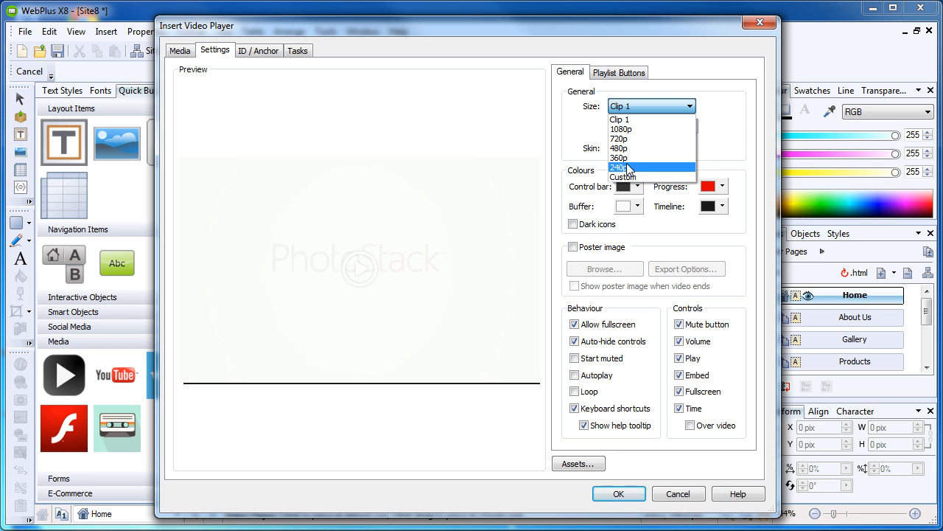
pyautogui.click(625, 158)
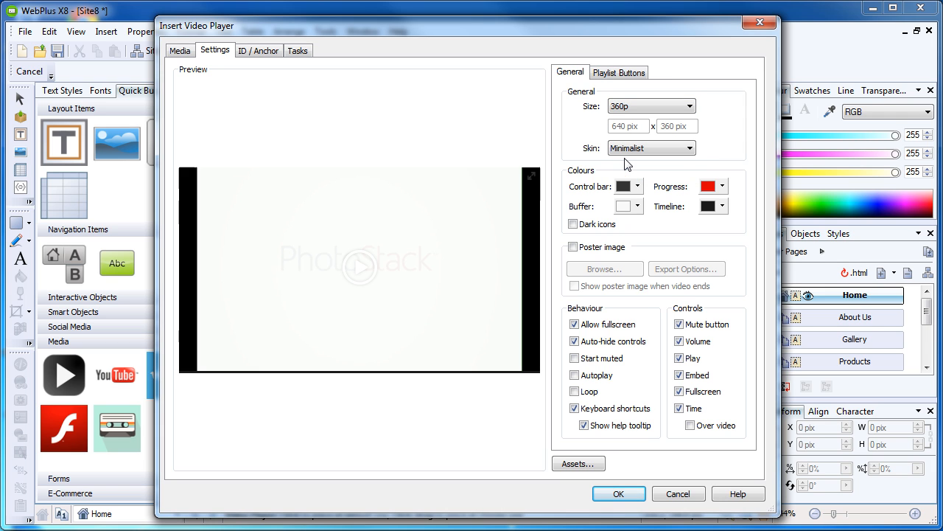
pyautogui.moveTo(468, 254)
pyautogui.click(604, 377)
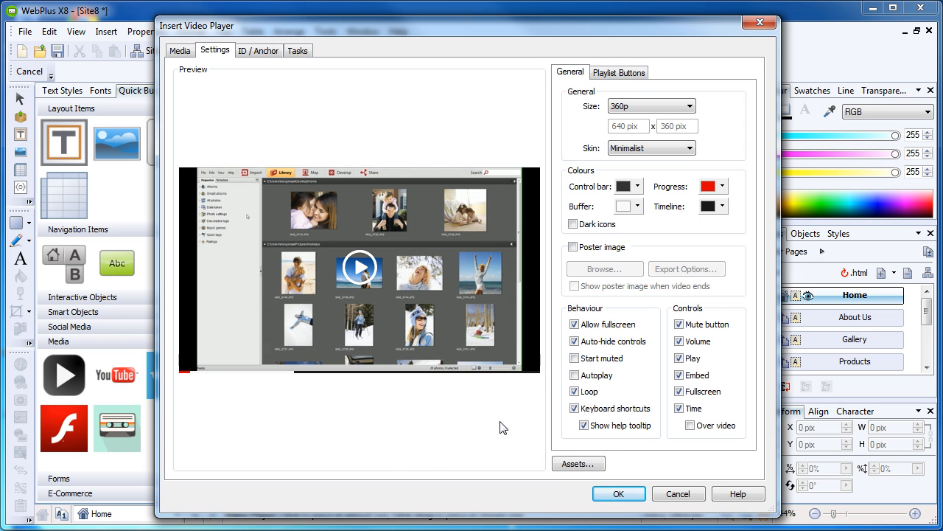
pyautogui.click(639, 72)
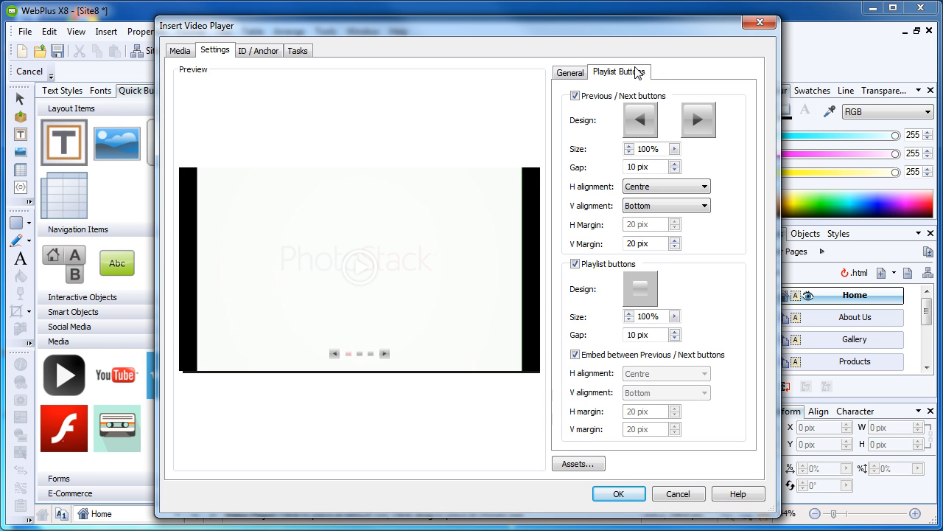
# - Choose solid dark previous/next arrow designs and a dark square playlist button design
pyautogui.click(633, 129)
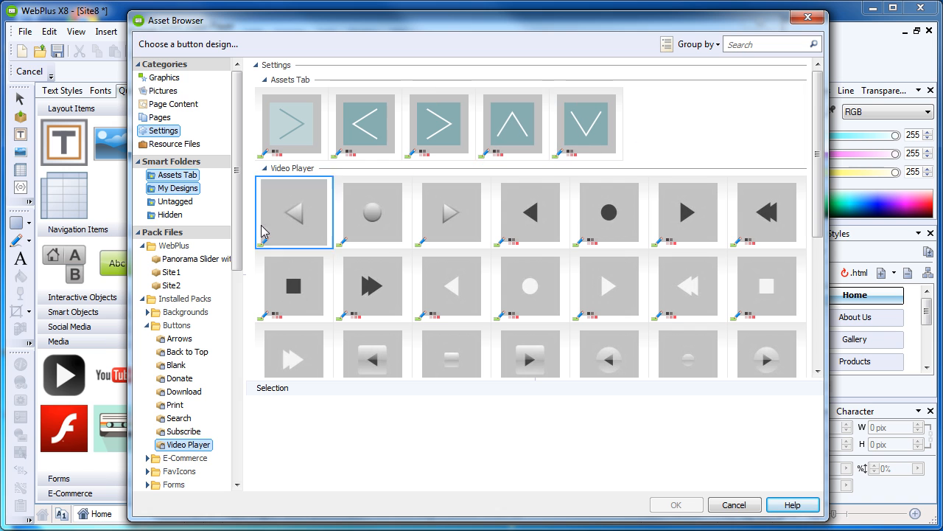
pyautogui.click(534, 216)
pyautogui.click(676, 505)
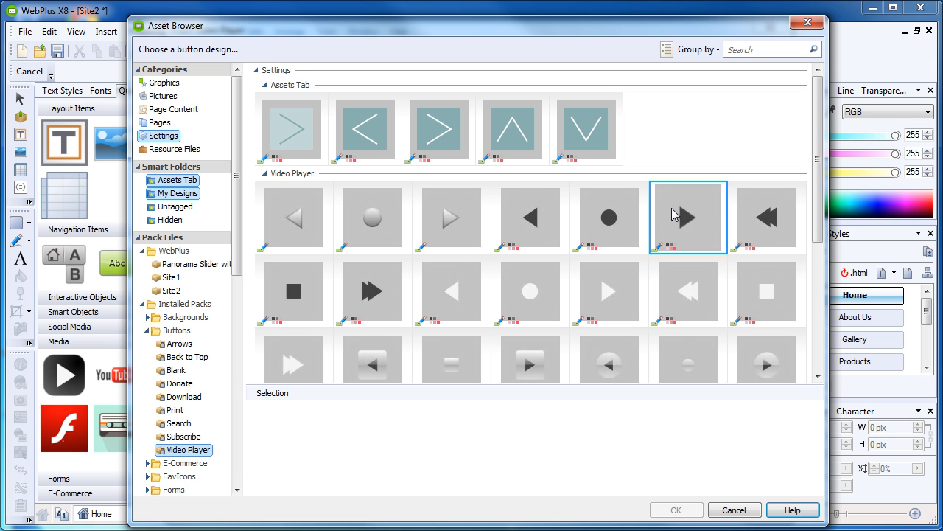
pyautogui.click(672, 218)
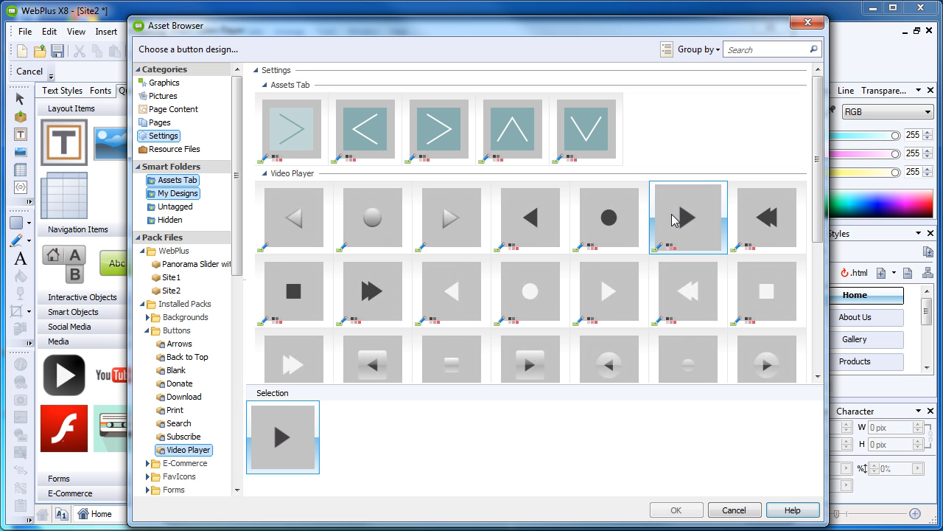
pyautogui.click(676, 509)
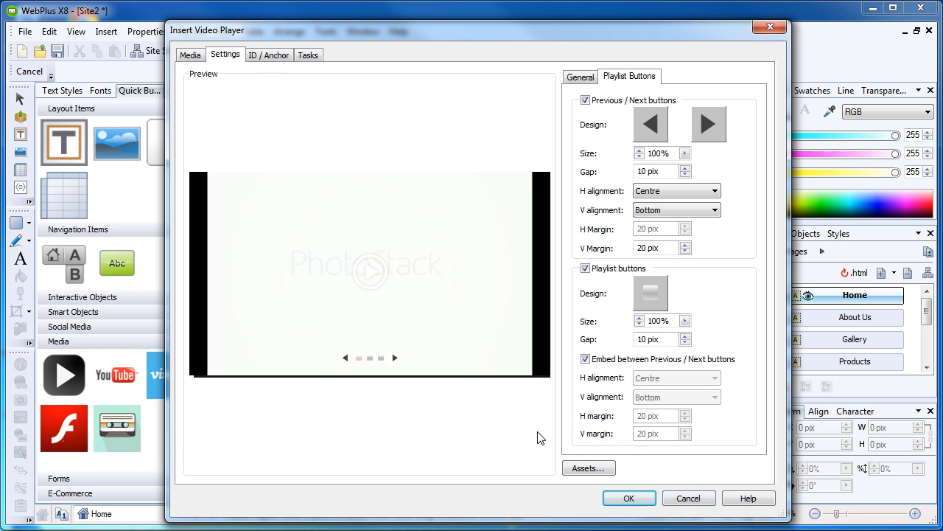
pyautogui.click(650, 293)
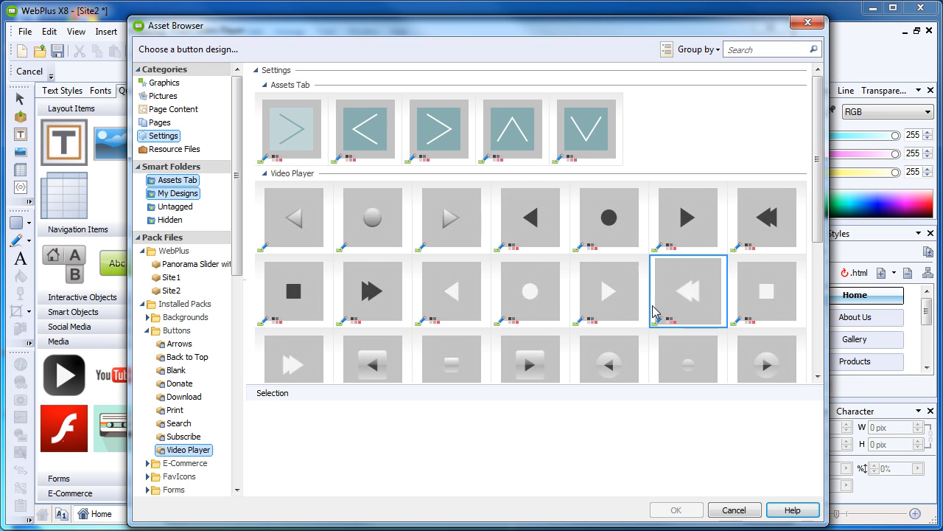
pyautogui.click(299, 308)
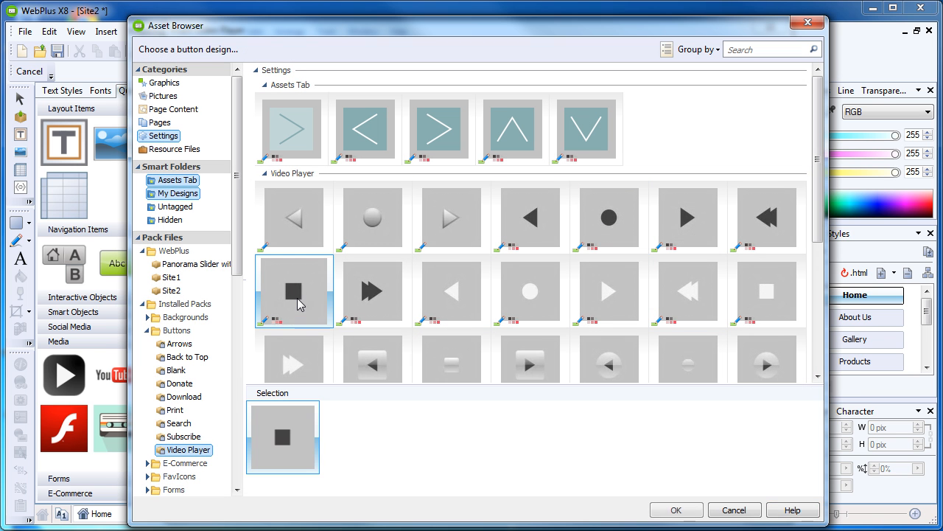
pyautogui.click(672, 509)
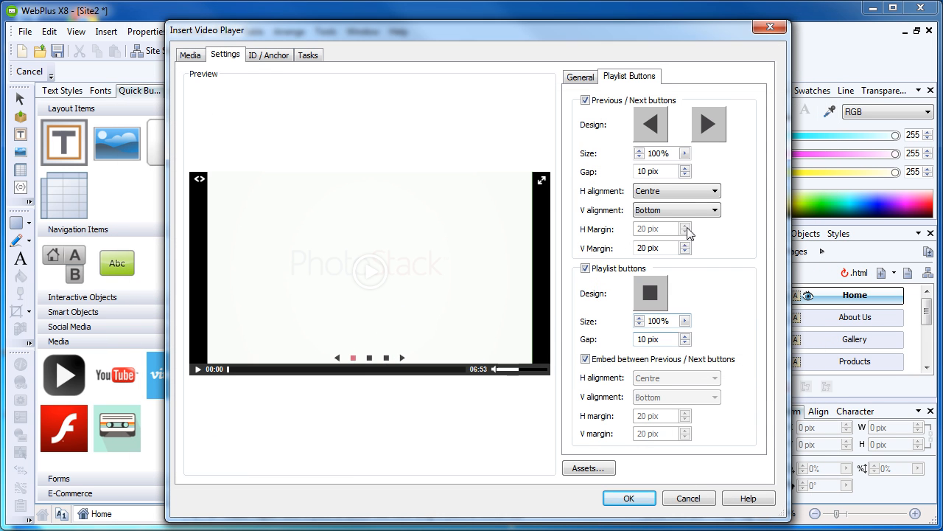
# - Size the previous/next and playlist buttons at 200%, then insert the player on the page
pyautogui.moveTo(671, 153); pyautogui.dragTo(622, 155)
pyautogui.write('20')
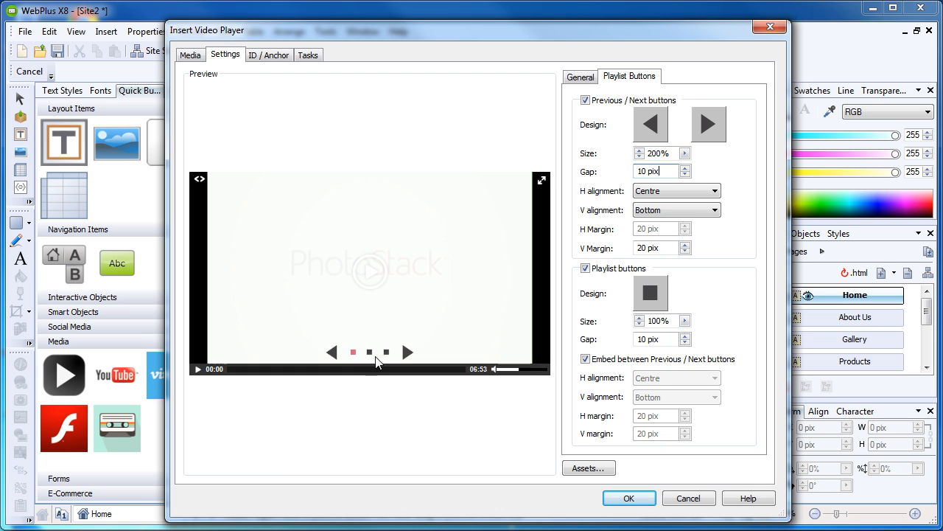
pyautogui.doubleClick(652, 319)
pyautogui.write('200')
pyautogui.click(669, 337)
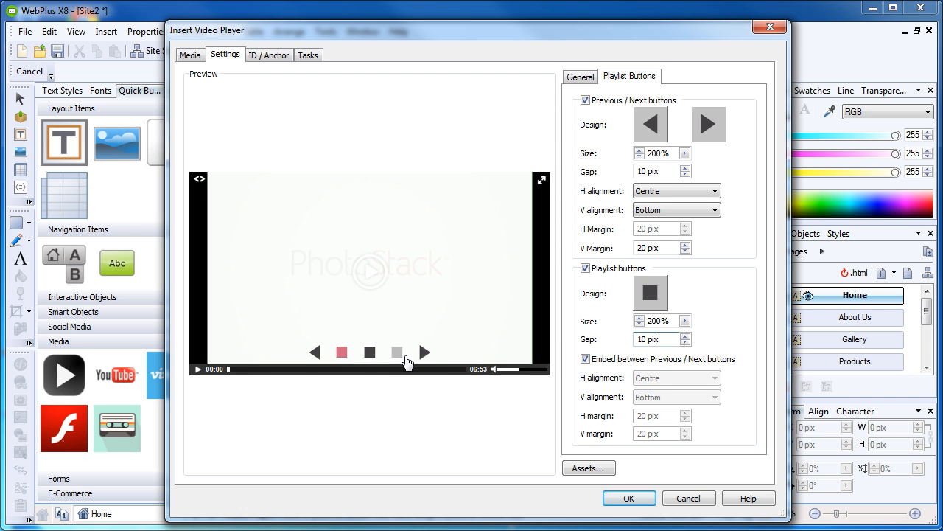
pyautogui.click(629, 498)
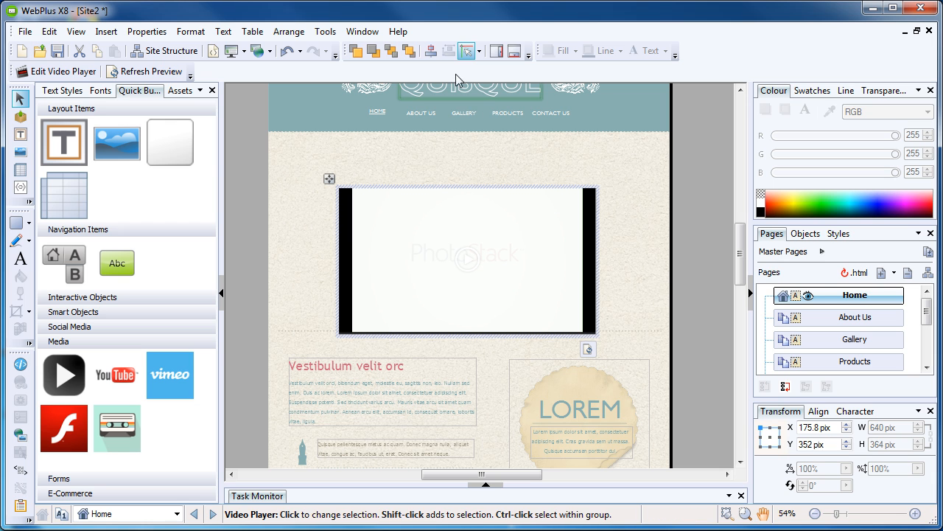
# - Centre the video player horizontally relative to the page, moving its X to 180 pix
pyautogui.click(431, 52)
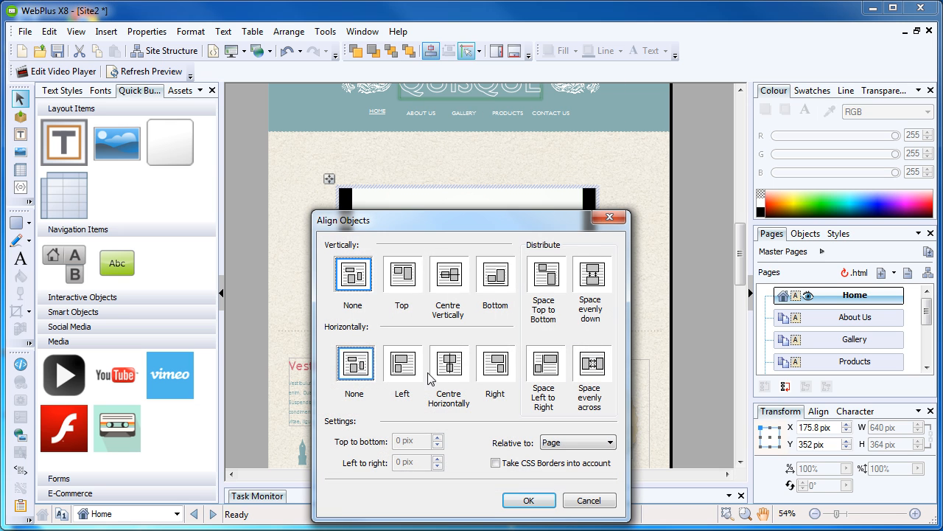
pyautogui.click(447, 370)
pyautogui.click(528, 501)
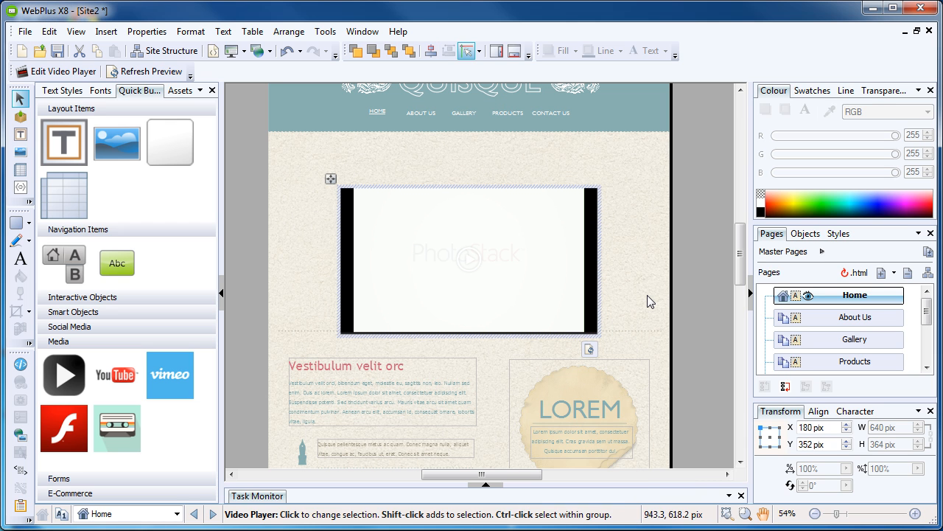
pyautogui.click(647, 294)
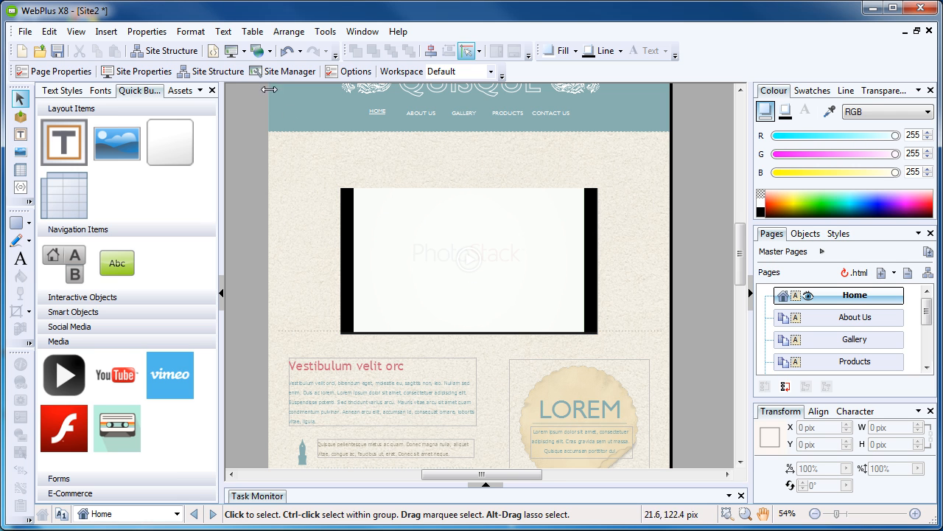
pyautogui.click(230, 52)
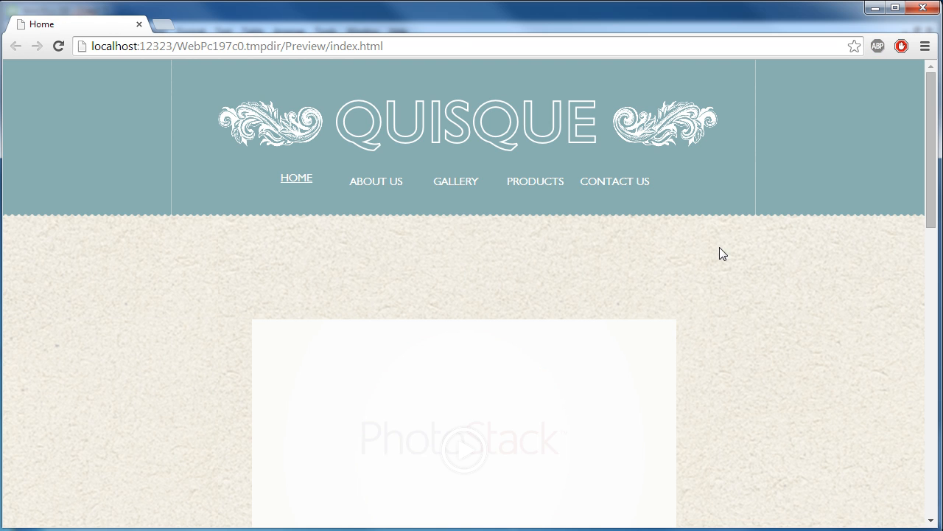
pyautogui.scroll(-2, 686, 275)
pyautogui.moveTo(448, 314)
pyautogui.click(470, 286)
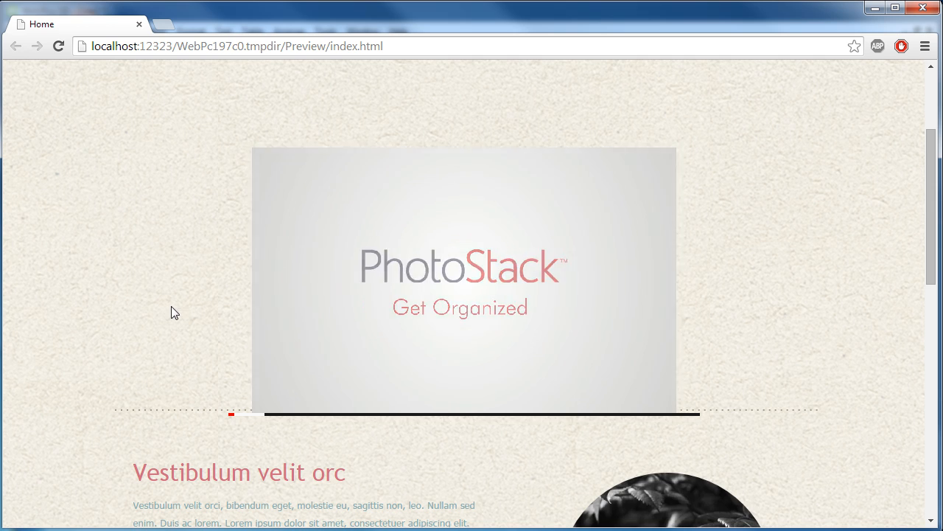
# - Close the preview, reopen the player editor and set JRM Logo 2 as its poster image
pyautogui.click(929, 6)
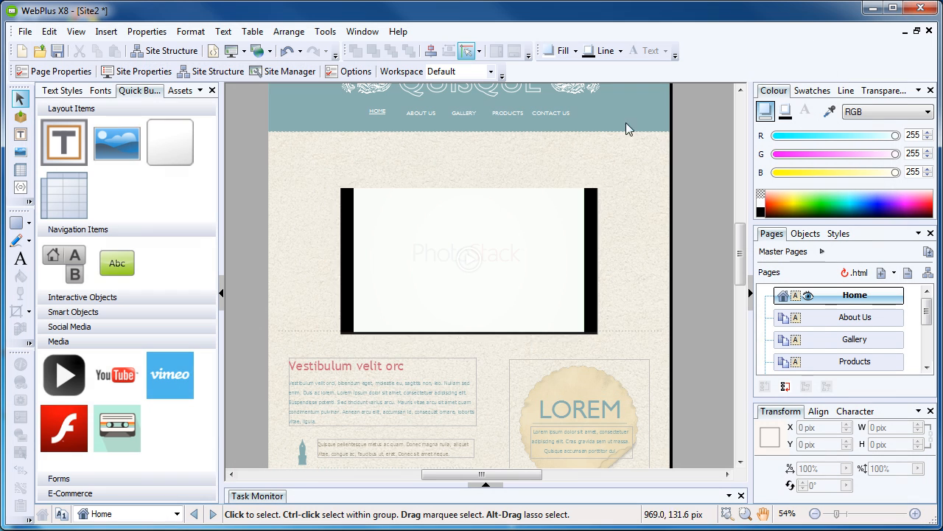
pyautogui.click(536, 256)
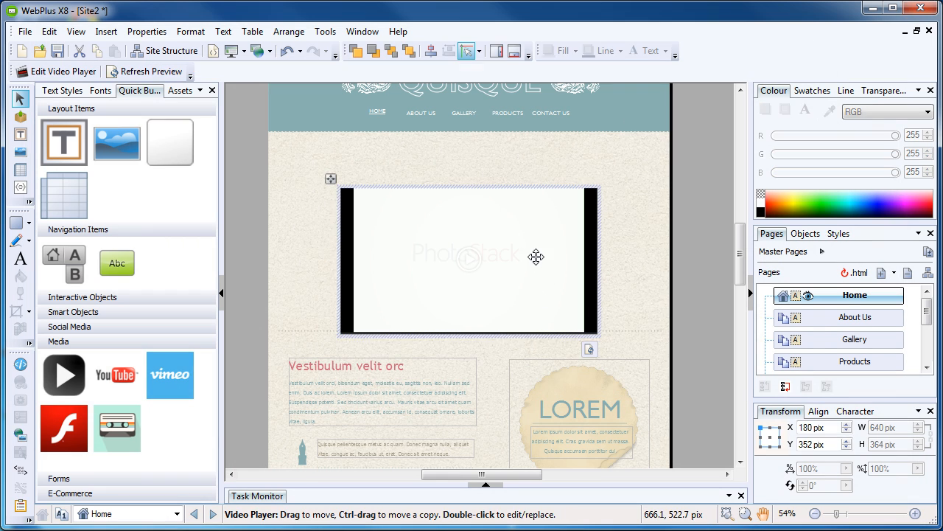
pyautogui.click(25, 71)
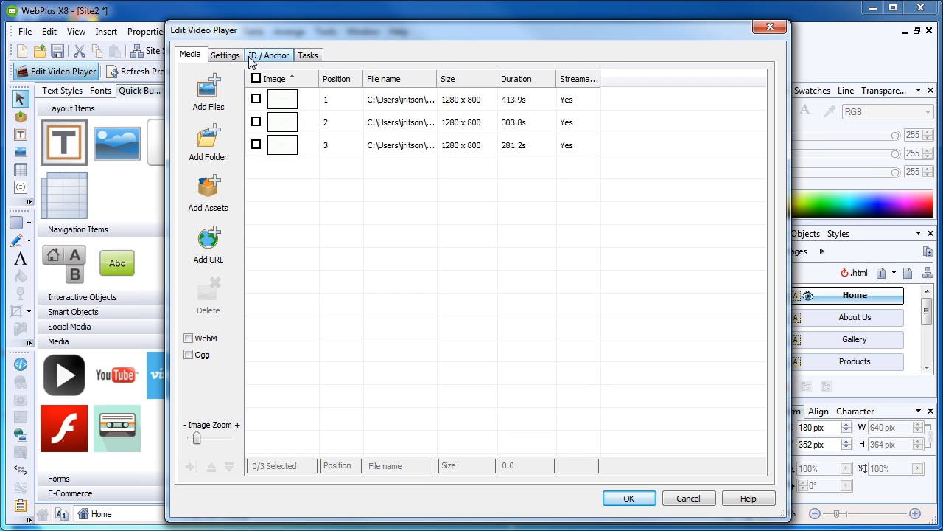
pyautogui.click(225, 56)
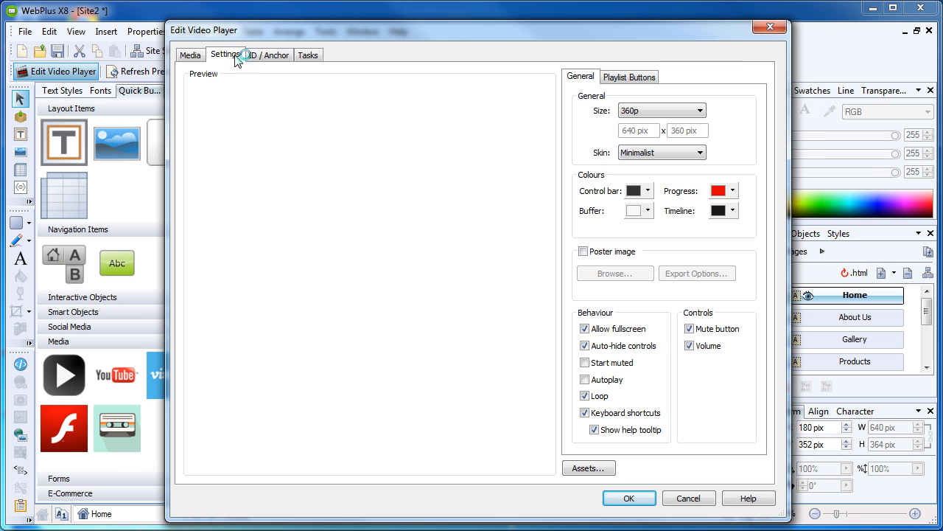
pyautogui.click(603, 252)
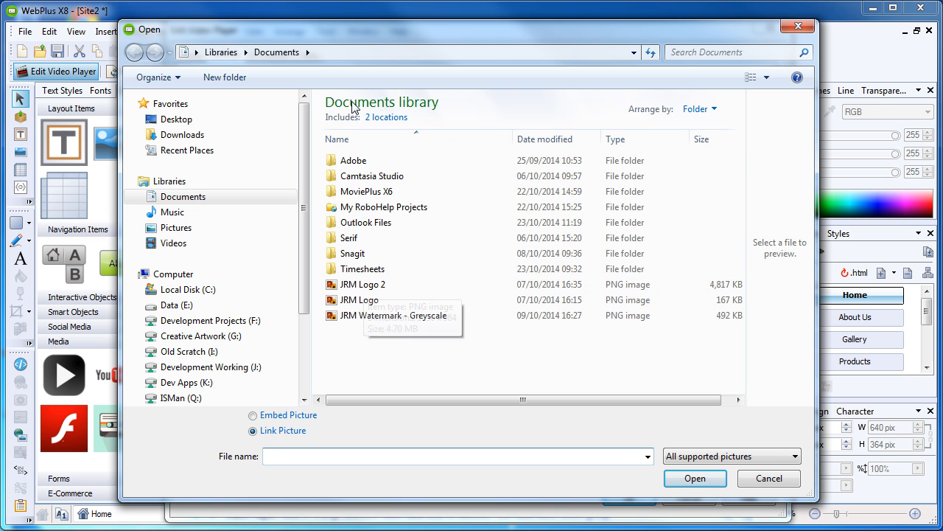
pyautogui.click(354, 286)
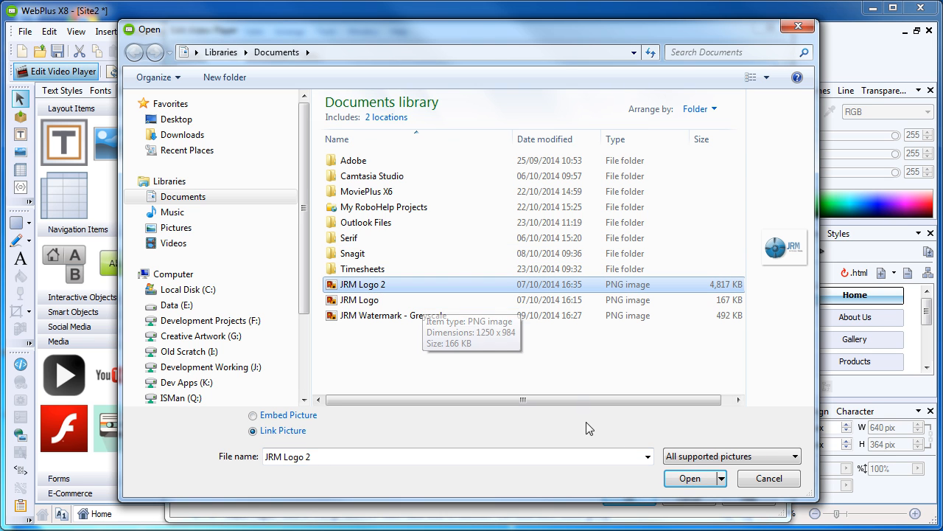
pyautogui.click(691, 479)
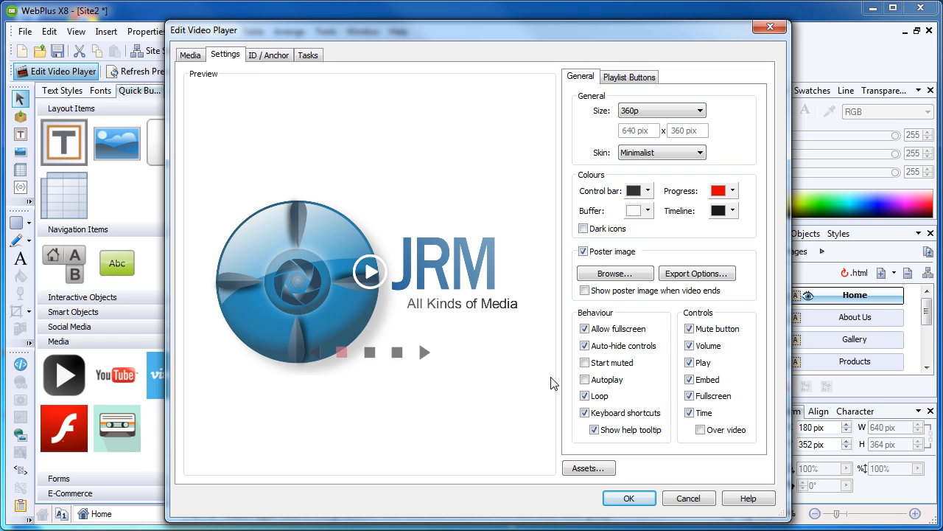
# - Turn Autoplay on and back off, returning to the three-clip media list
pyautogui.click(601, 381)
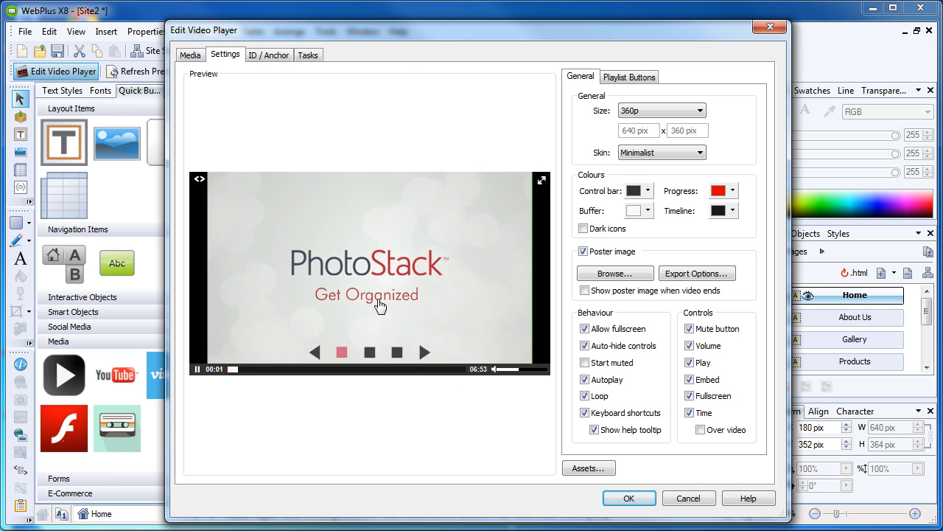
pyautogui.click(602, 383)
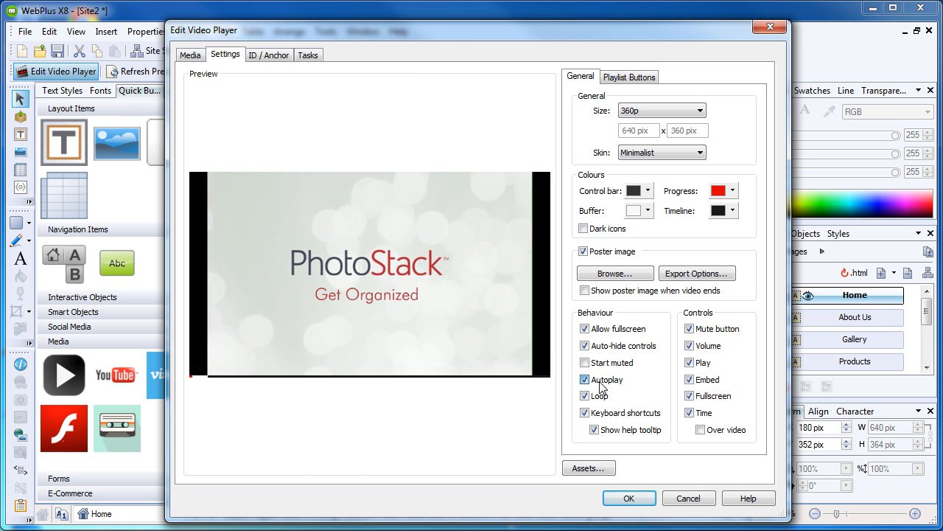
pyautogui.click(191, 56)
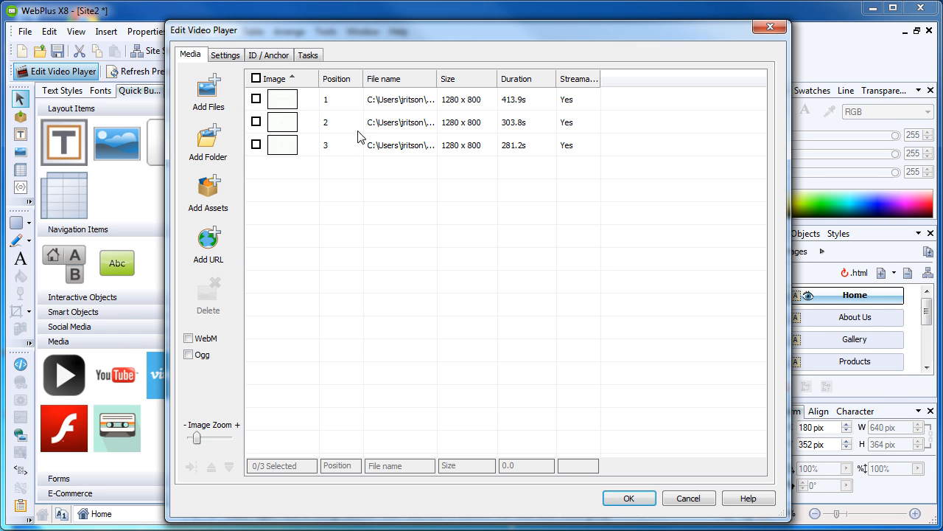
# - Move the first two clips down one place so the 281.2s clip leads the playlist
pyautogui.click(255, 99)
pyautogui.click(256, 122)
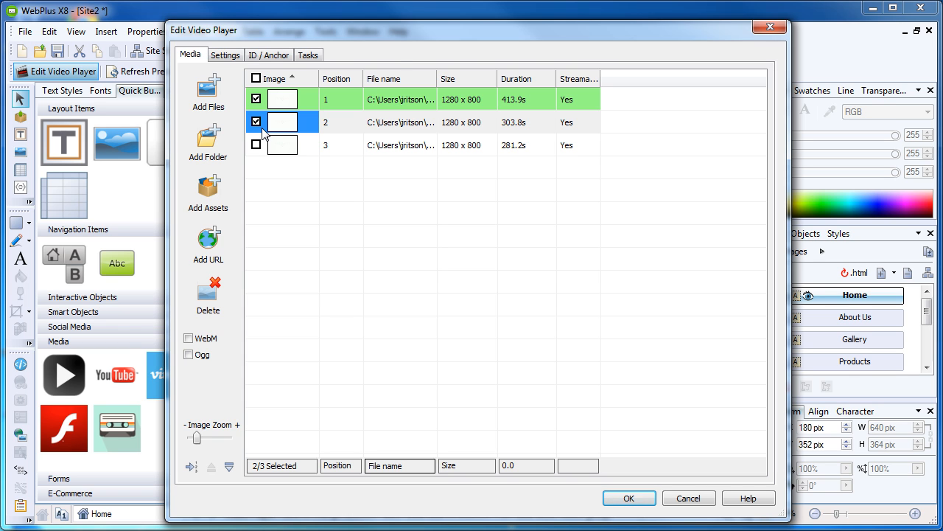
pyautogui.click(229, 466)
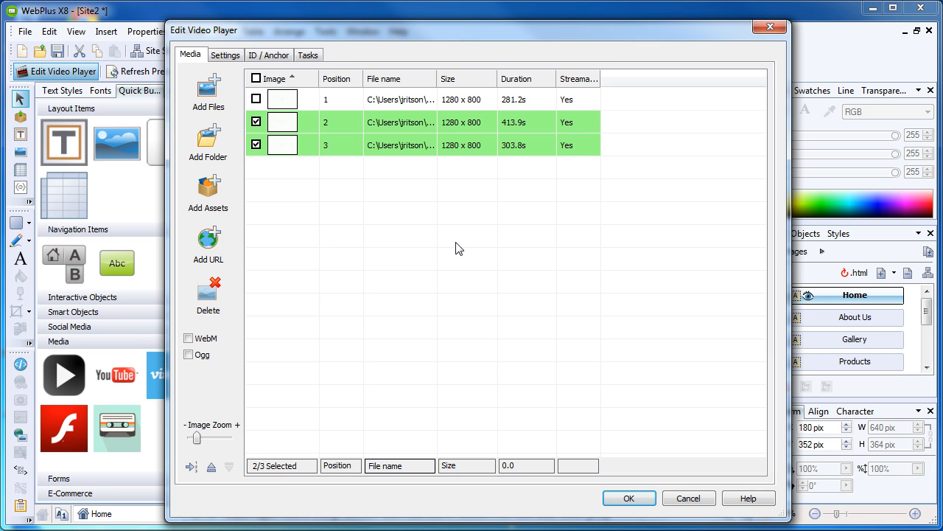
pyautogui.click(257, 122)
pyautogui.click(256, 145)
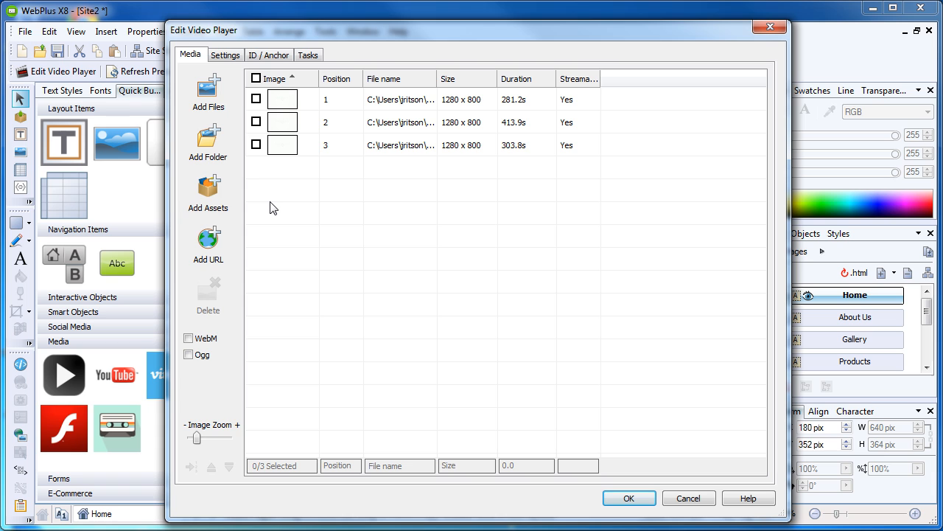
# - Add dpx6_keyframeanimation.mp4 by pasted web address as a fourth clip and apply the changes
pyautogui.click(215, 253)
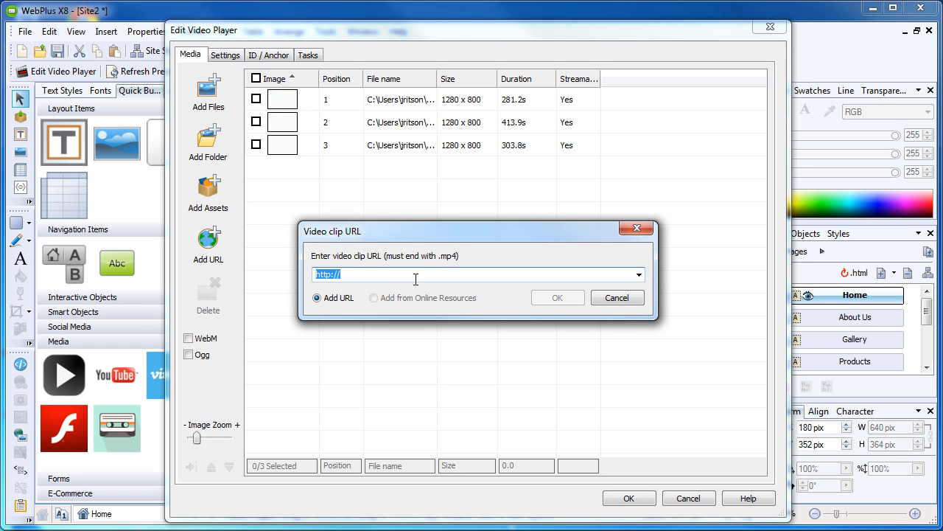
pyautogui.hotkey('ctrl', 'v')
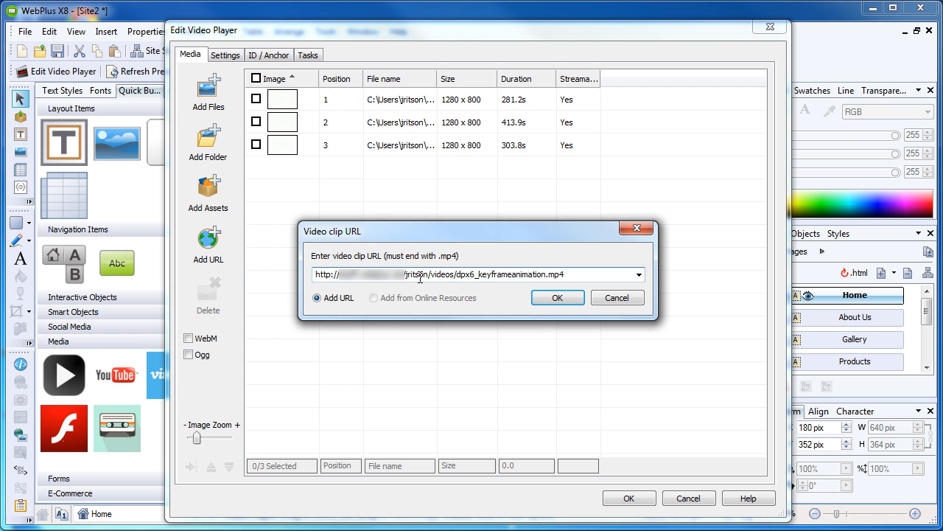
pyautogui.click(558, 299)
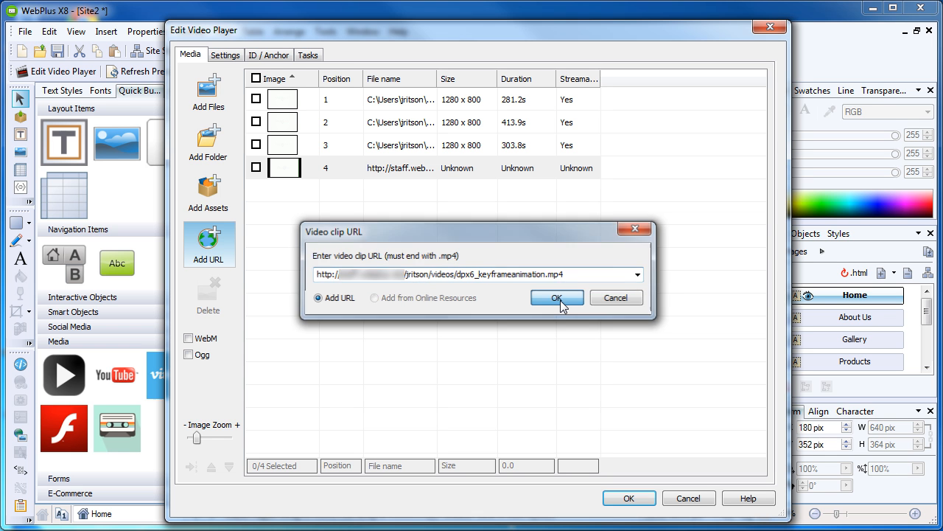
pyautogui.click(651, 501)
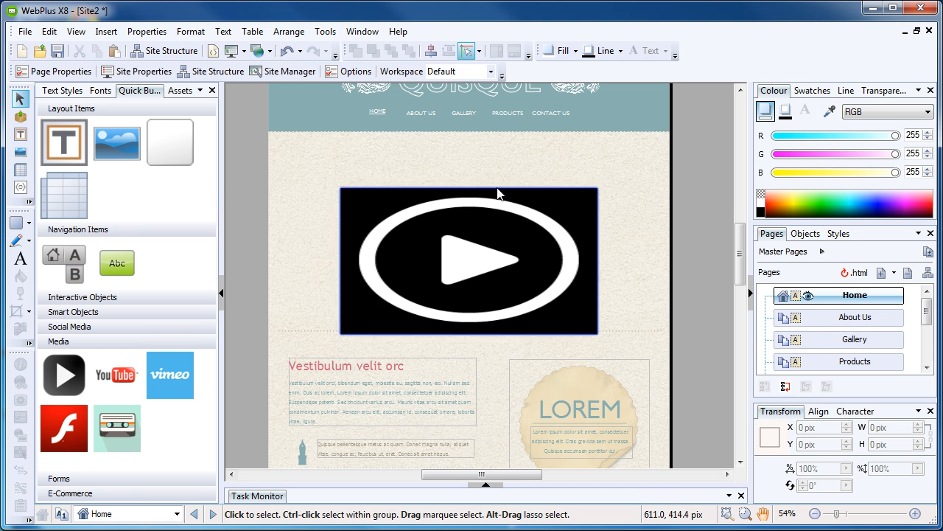
# - Preview the home page in Chrome and start playback on the JRM-postered centred video player
pyautogui.click(231, 50)
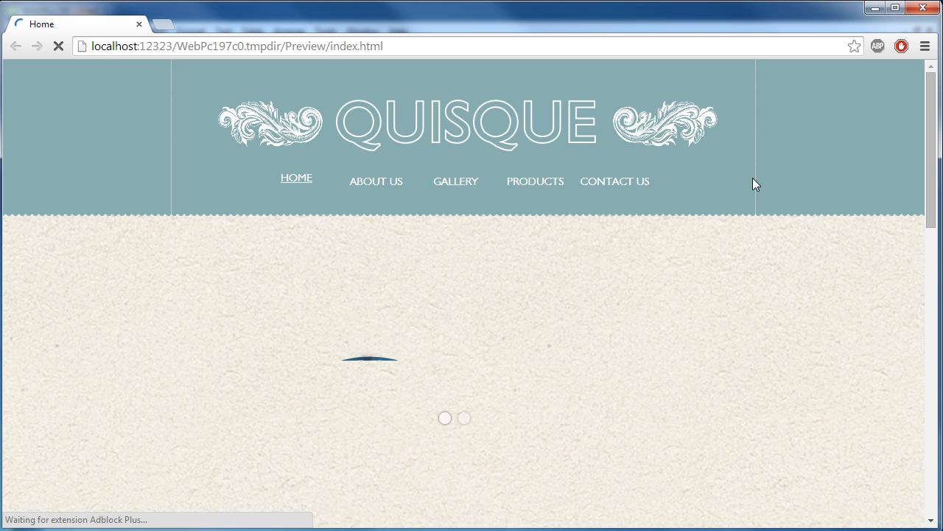
pyautogui.moveTo(931, 123); pyautogui.dragTo(932, 142)
pyautogui.scroll(-3, 912, 189)
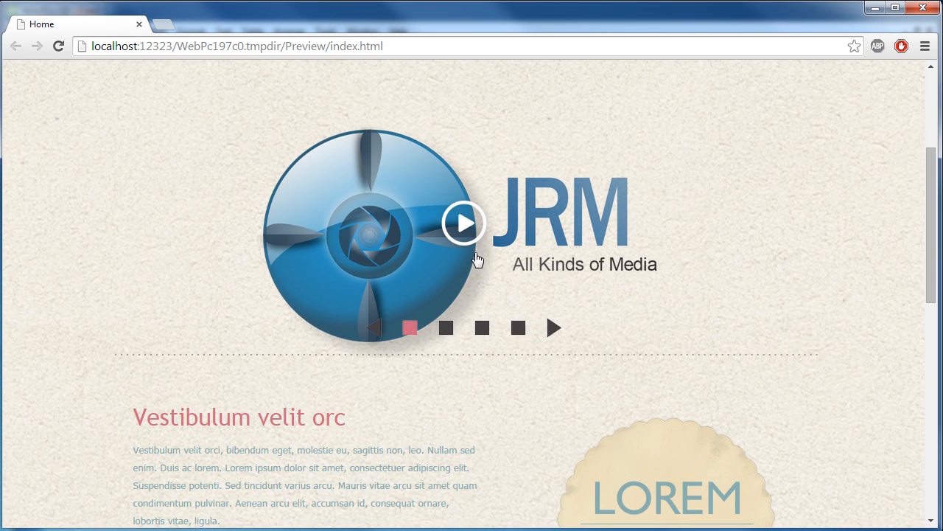
pyautogui.click(515, 328)
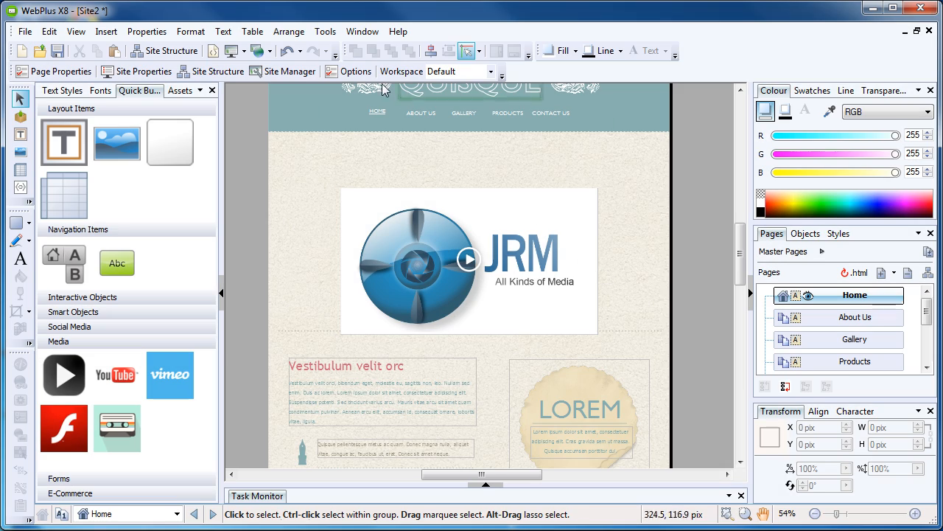
# - Review the Online Resource Manager's hosted clips, selecting wpx7_hosting1setup.mp4
pyautogui.click(325, 32)
pyautogui.moveTo(354, 49)
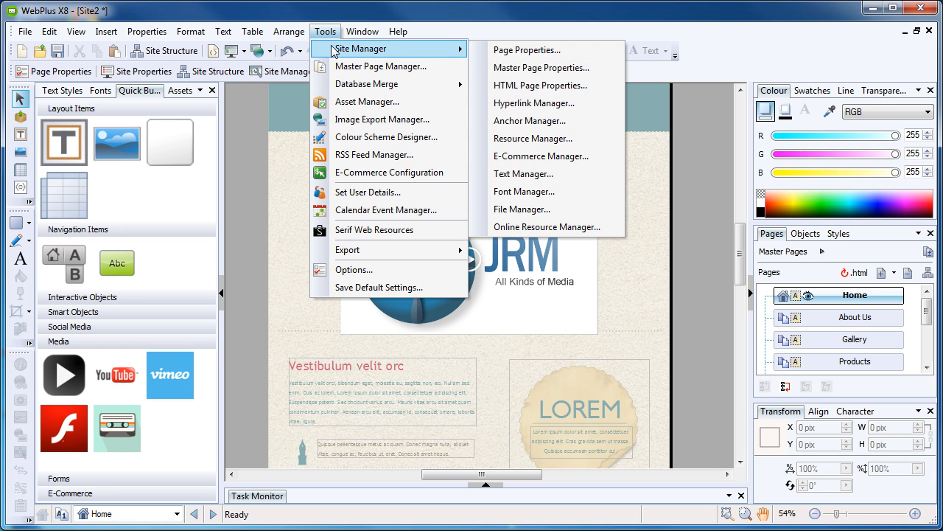
pyautogui.click(543, 225)
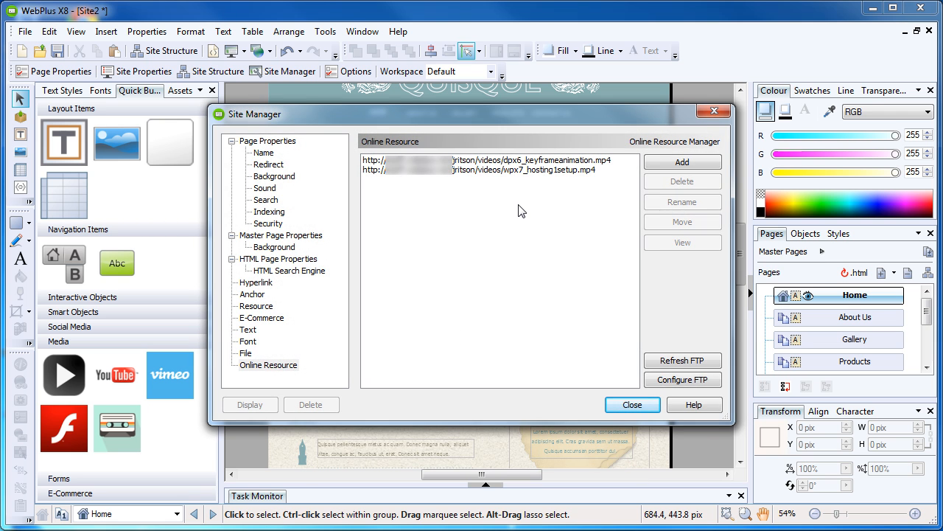
pyautogui.click(549, 169)
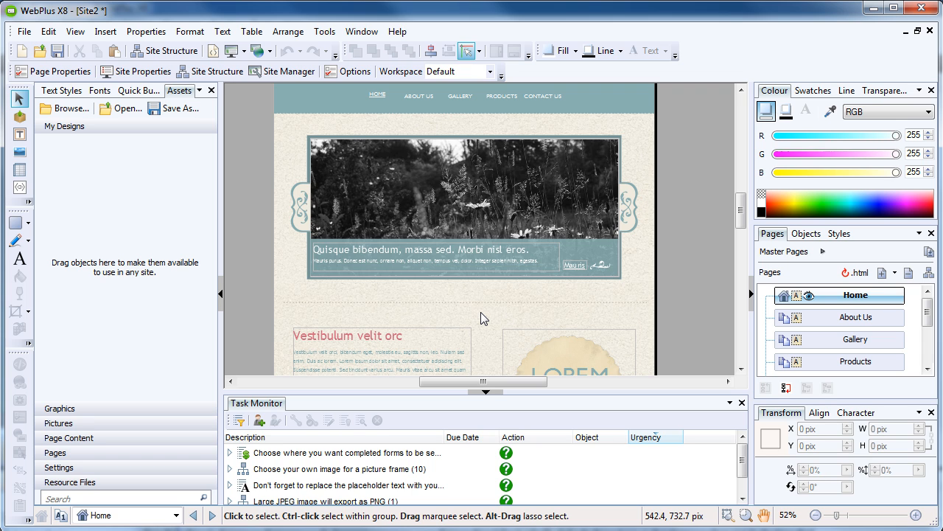
# - Check the Gallery page video player's size setting stays 360p, then show the startup Learn articles
pyautogui.click(859, 339)
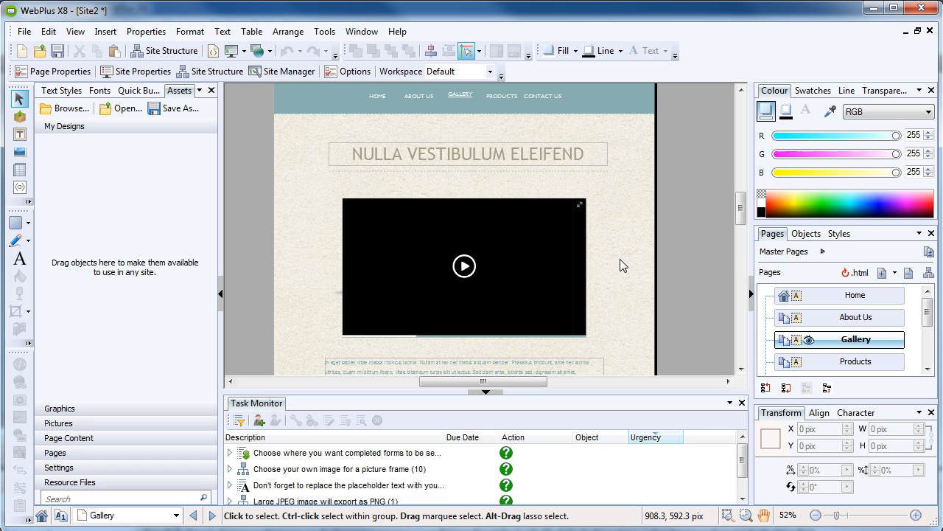
pyautogui.click(477, 267)
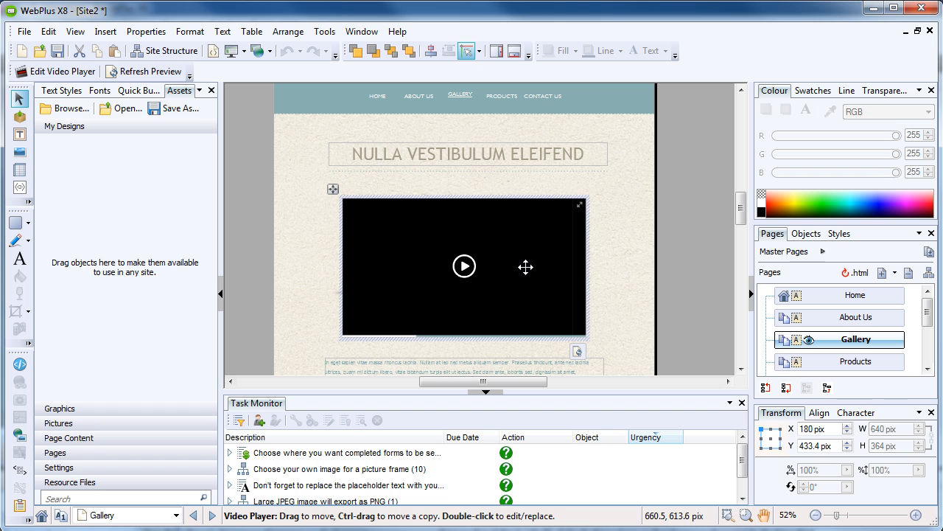
pyautogui.click(47, 74)
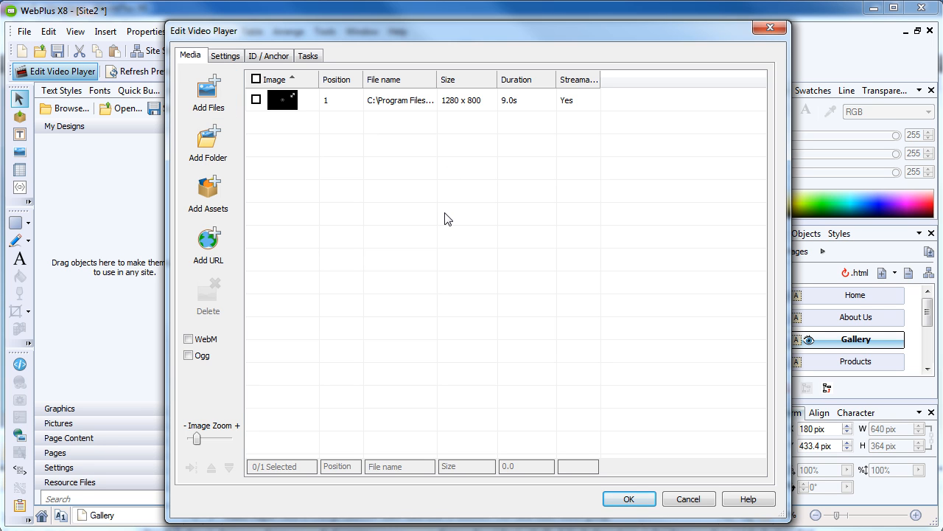
pyautogui.click(224, 56)
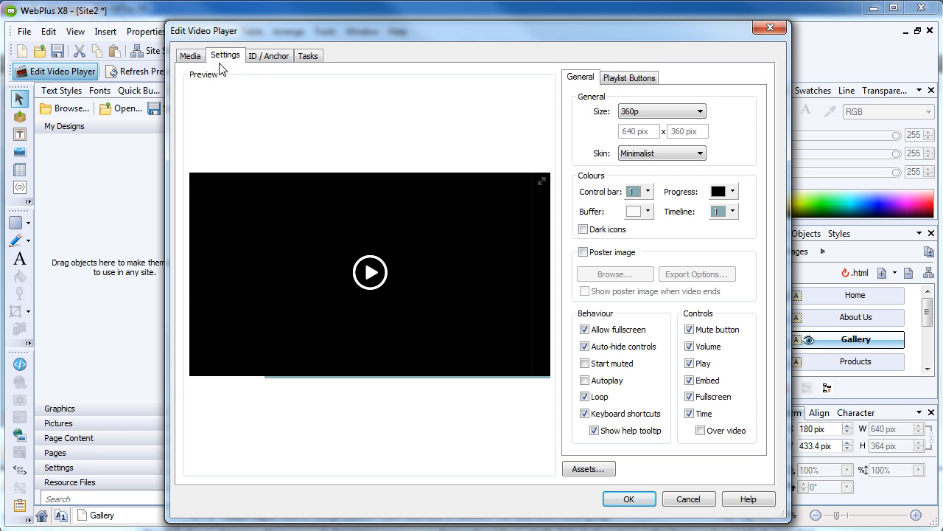
pyautogui.click(636, 112)
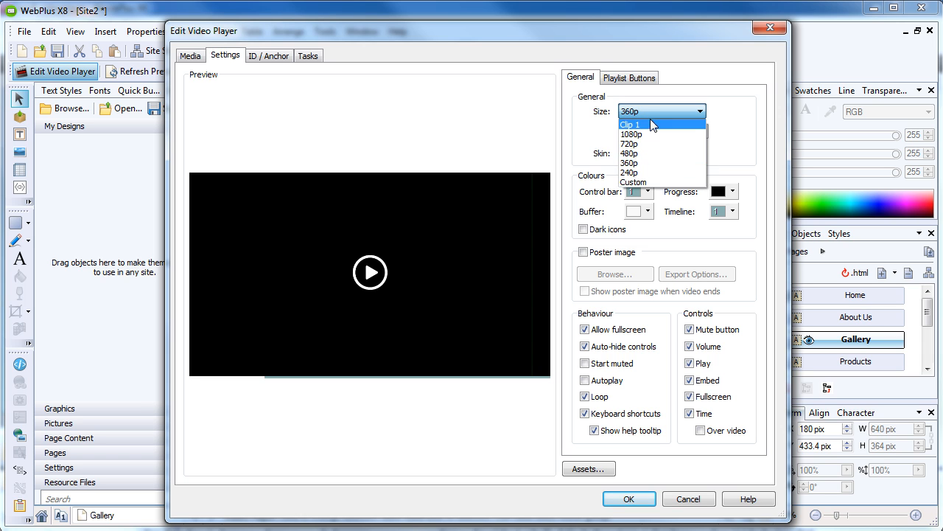
pyautogui.click(641, 111)
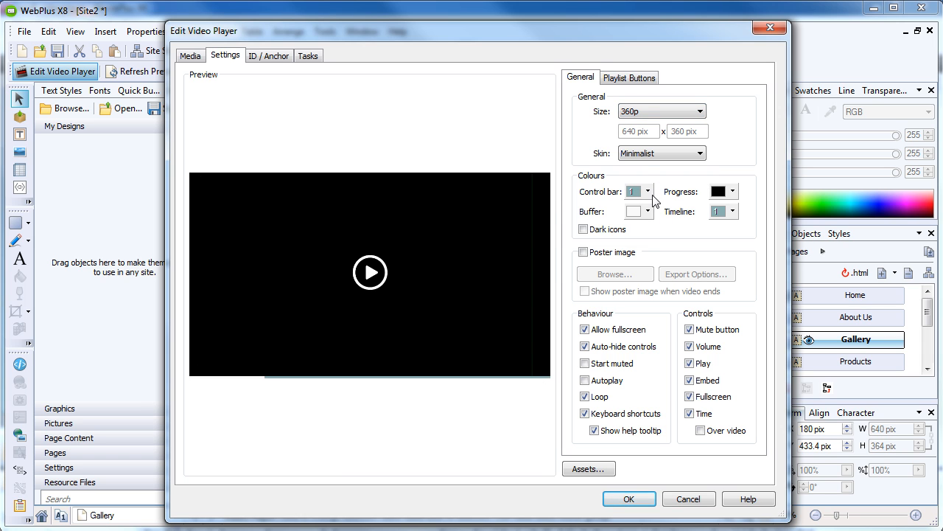
pyautogui.moveTo(465, 319)
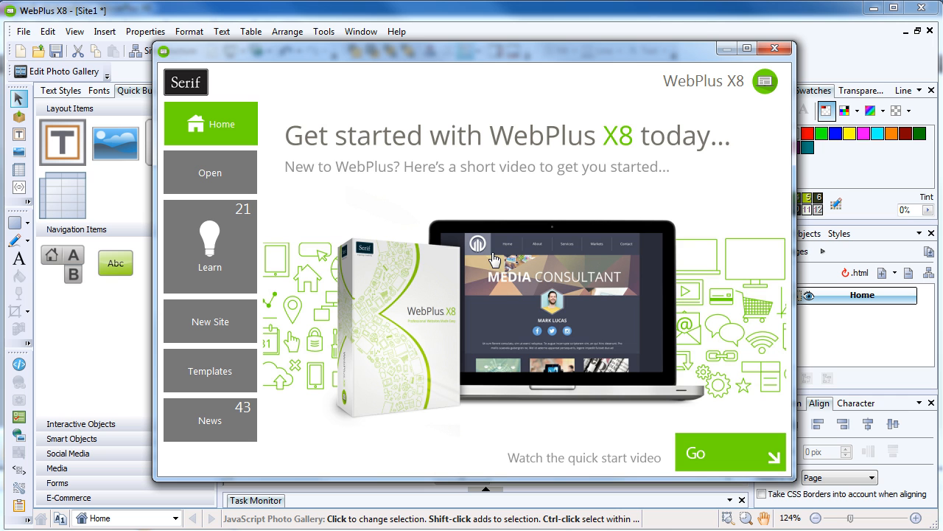
pyautogui.click(230, 246)
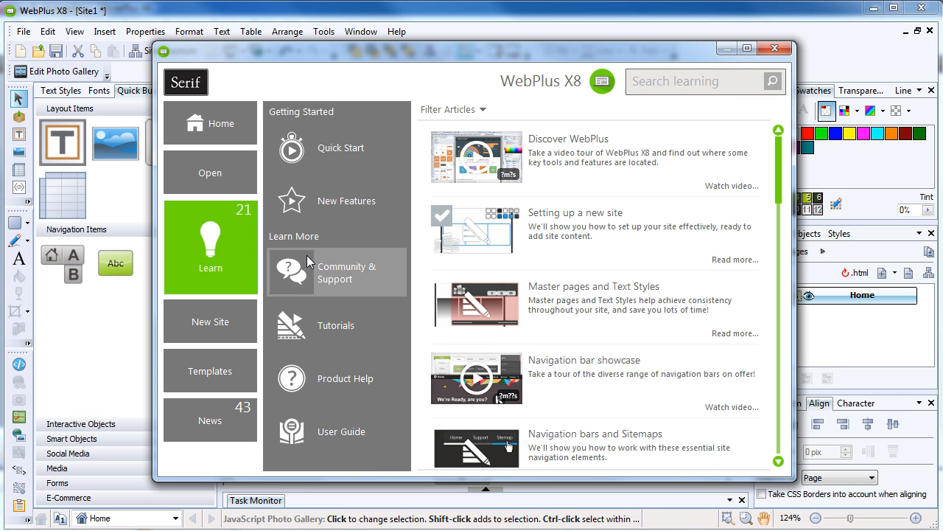